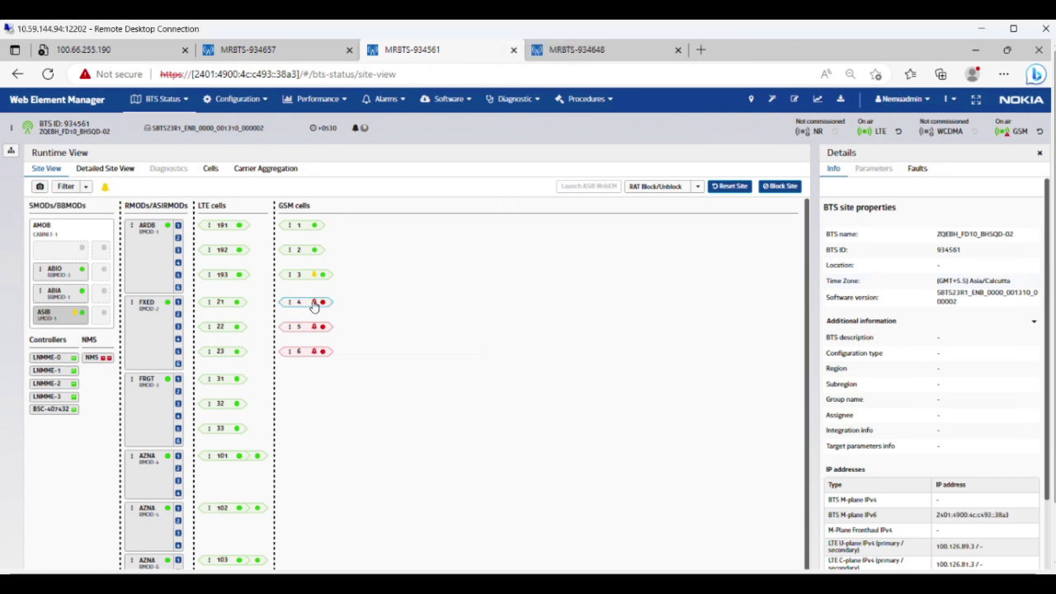
Step: Examine the alarms on GSM cell 4, the site's active alarm list, and the status of all cells
mouse_move(313, 305)
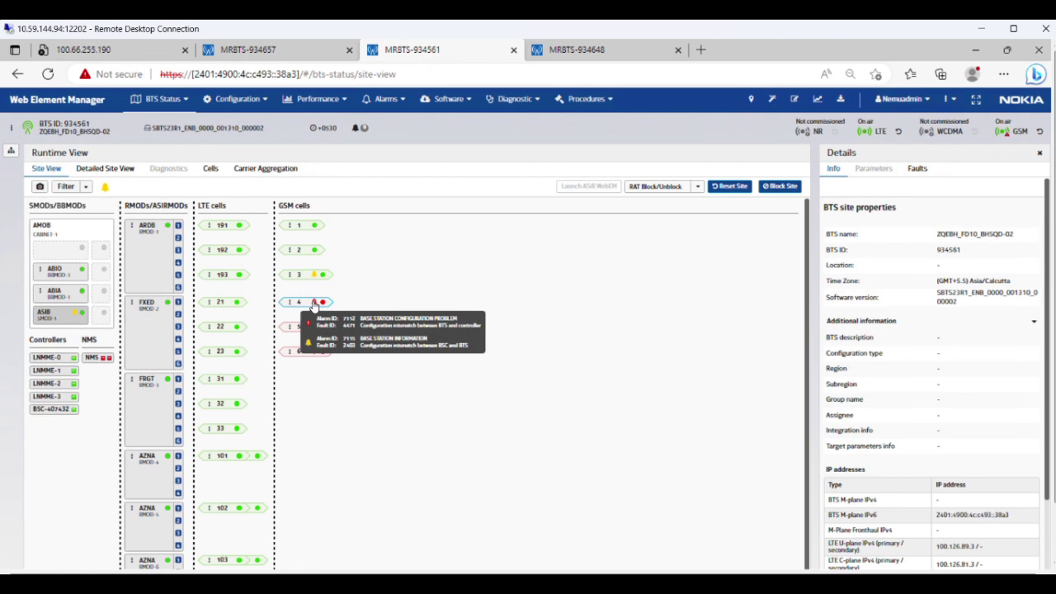
click(355, 130)
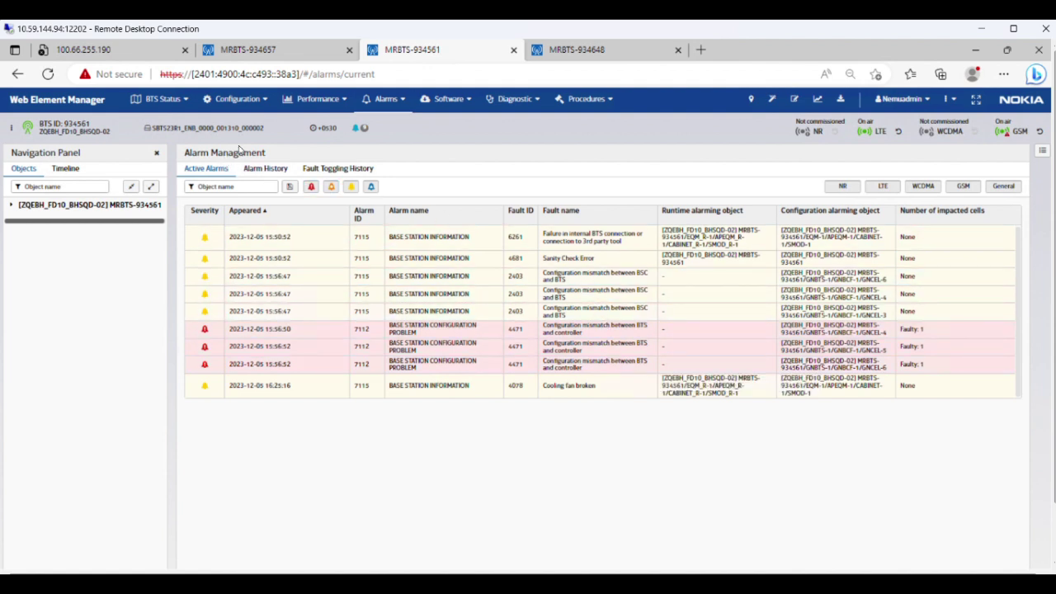
click(751, 100)
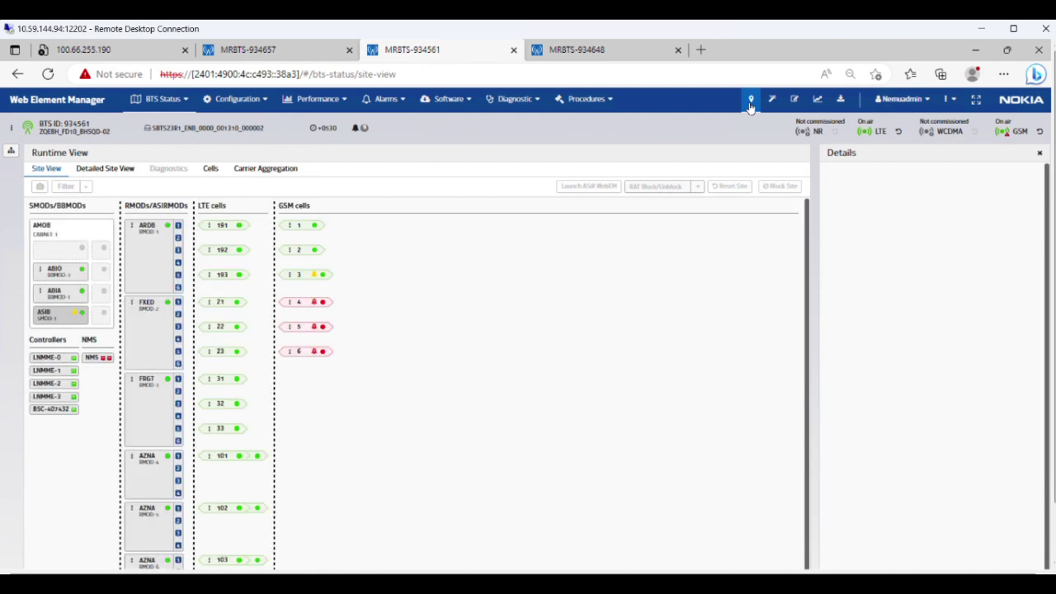
click(211, 169)
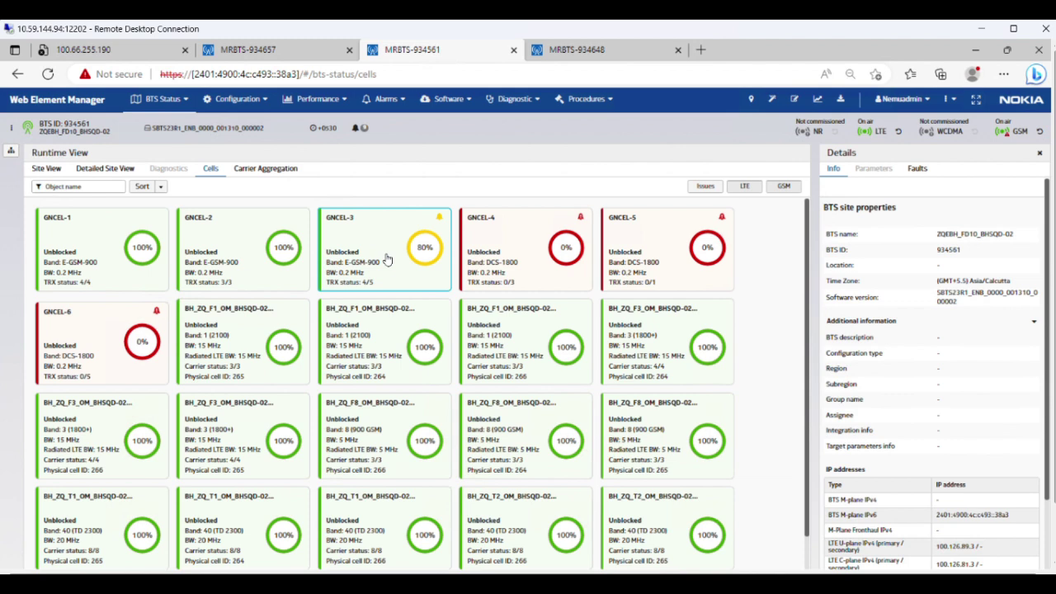
Step: Open the GSM basic cell settings in the Commissioning Wizard and review the TRX configuration of GNCEL-1
click(772, 104)
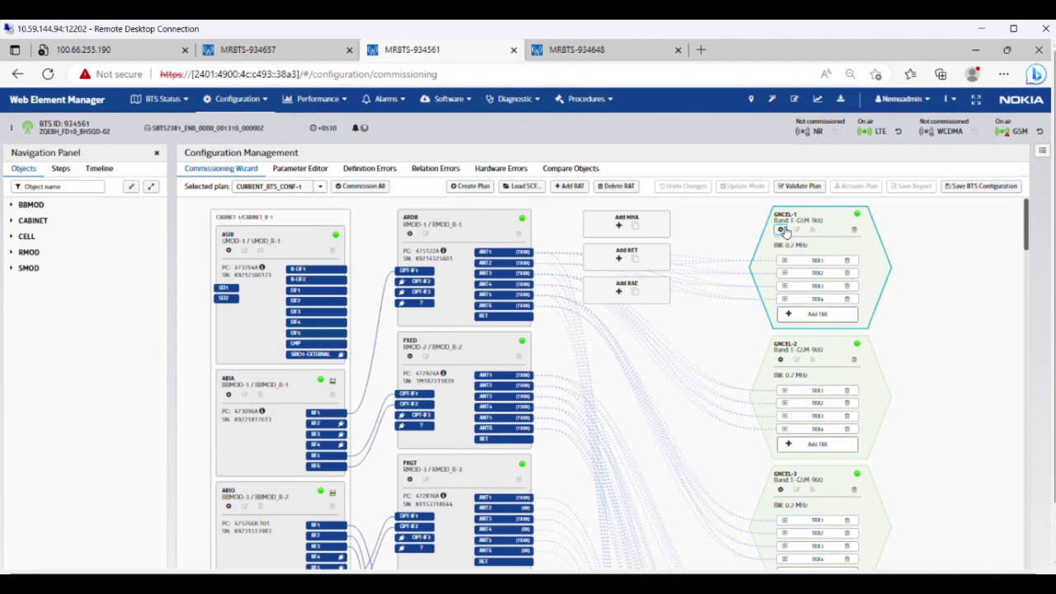
click(784, 230)
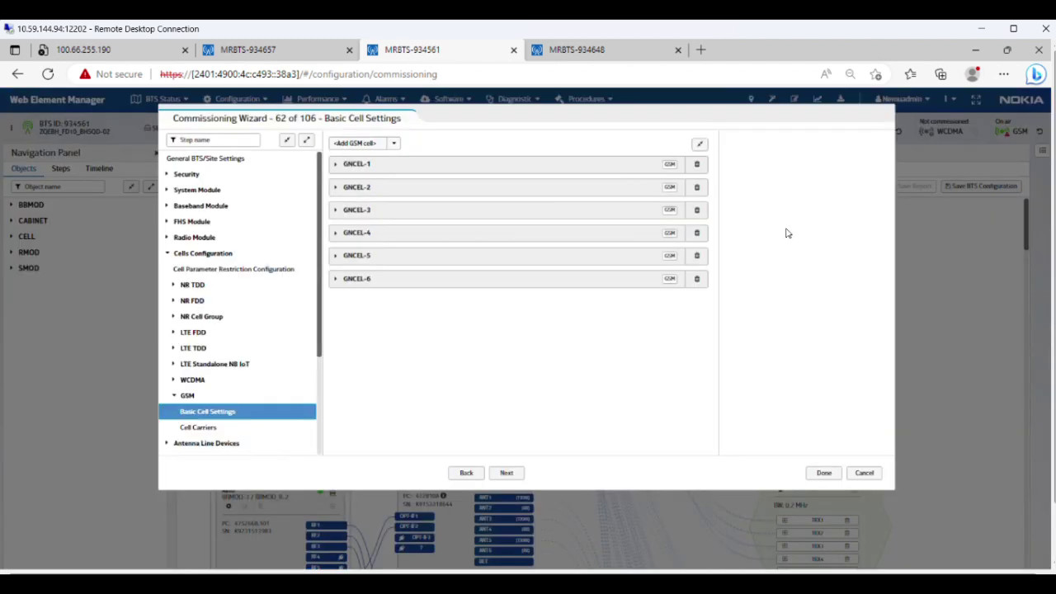
click(380, 167)
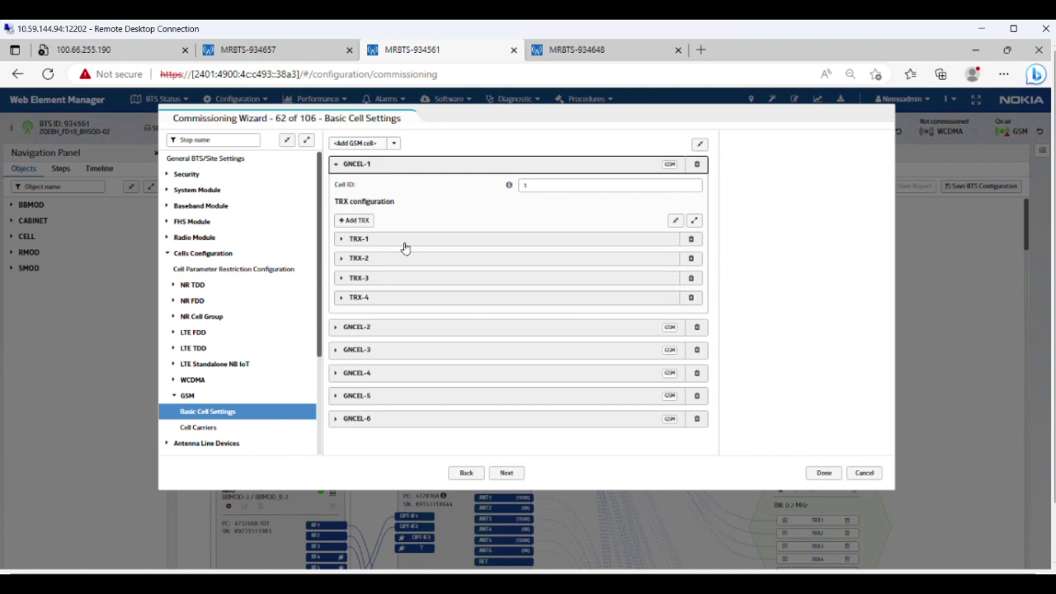
click(388, 168)
Step: Delete TRX-4 from the TRX configuration of GNCEL-2
click(371, 188)
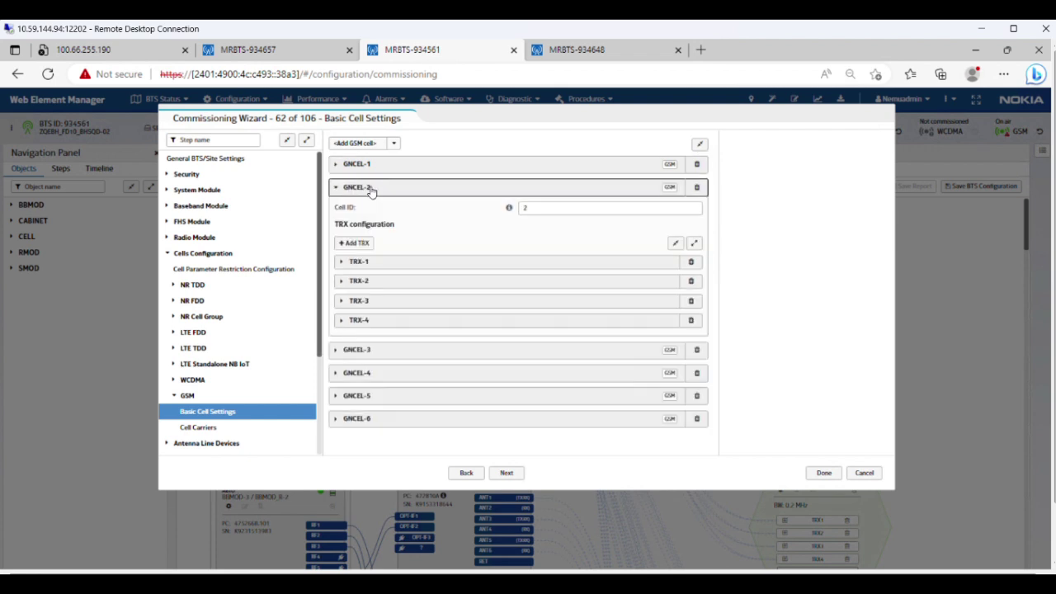
click(691, 320)
click(398, 186)
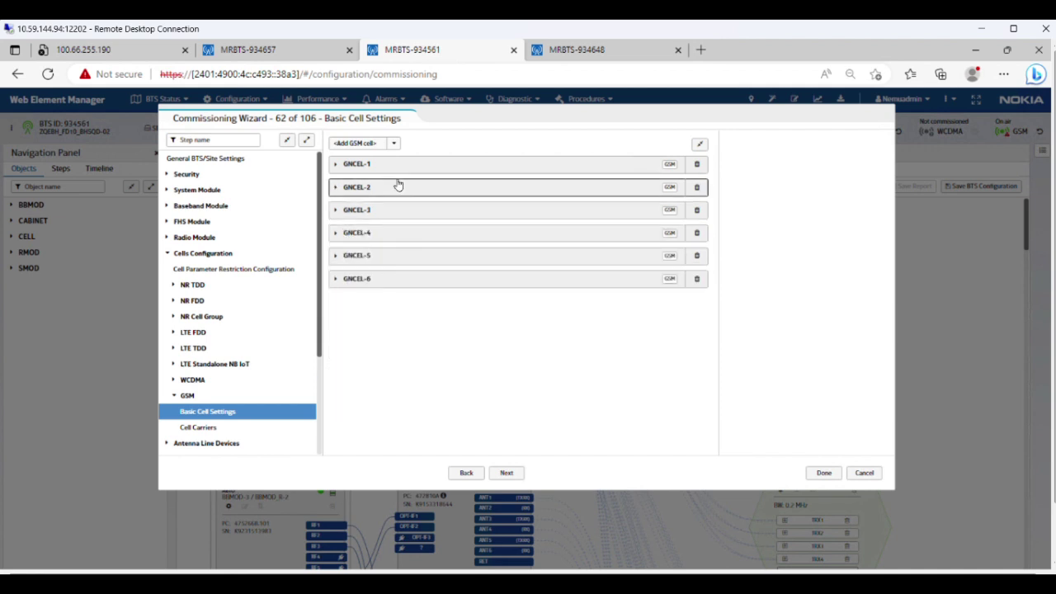
Step: Add a fifth TRX to GNCEL-3 and show its cell antenna settings
click(378, 209)
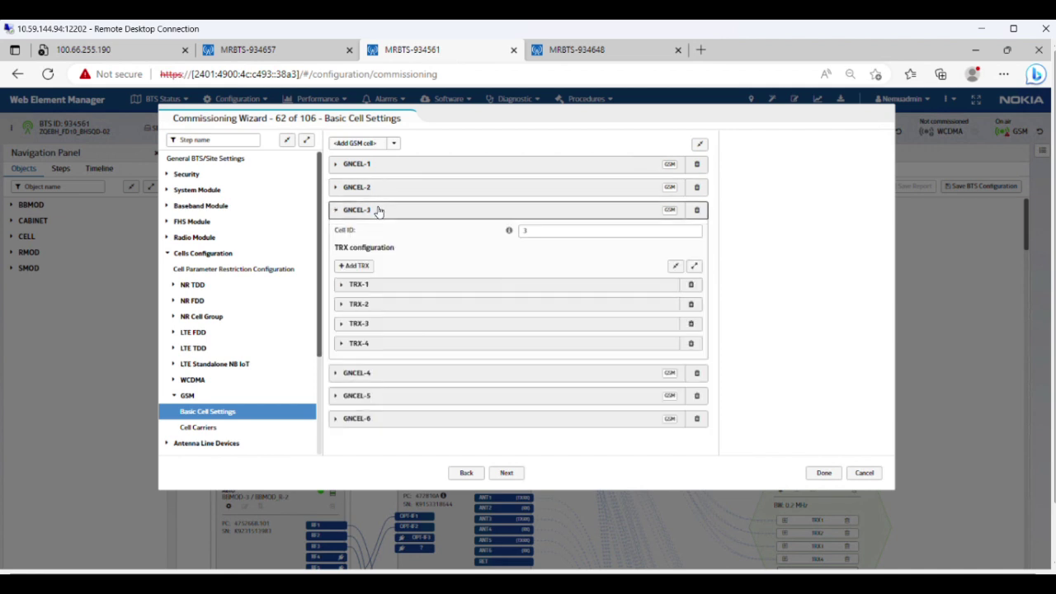
click(354, 265)
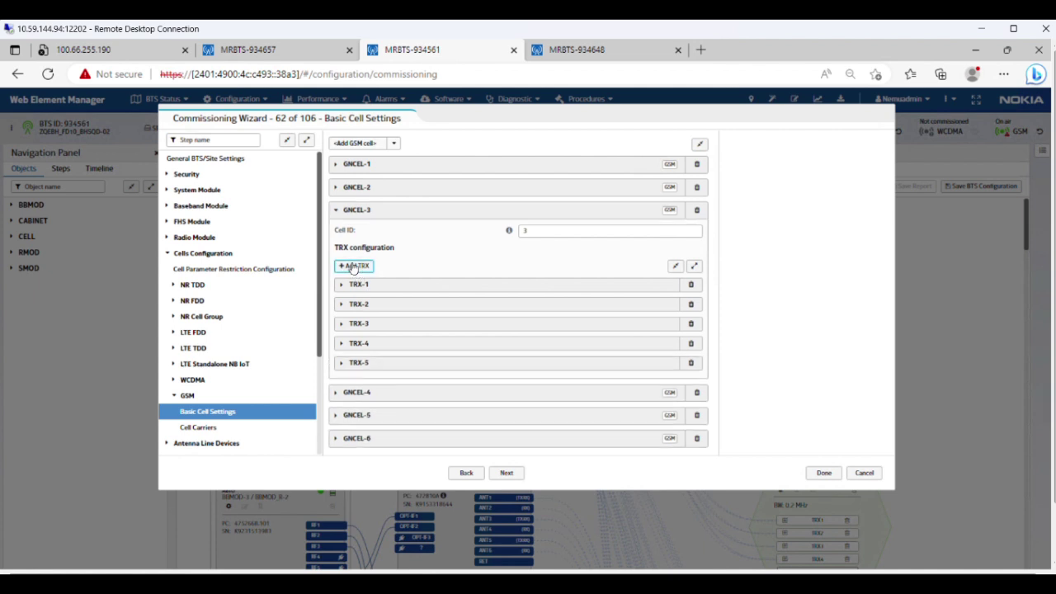
click(385, 367)
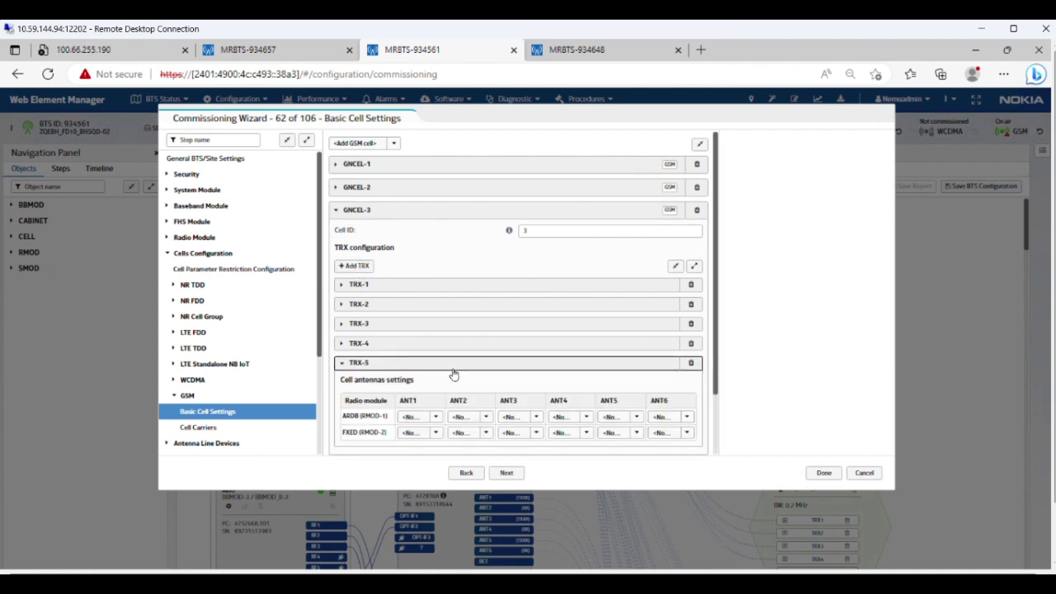
scroll(453, 372, down, 2)
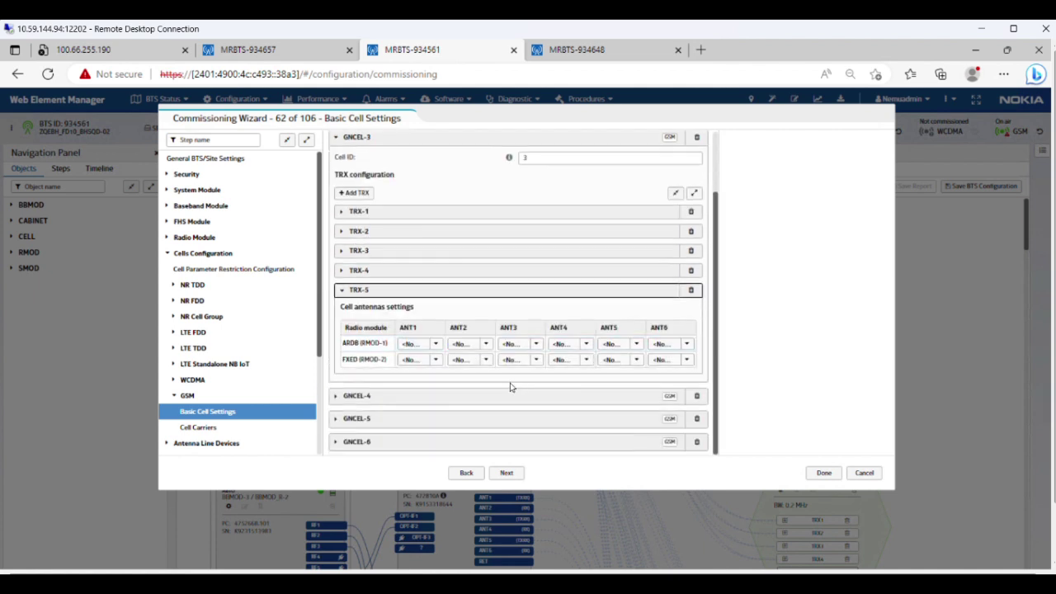
Step: Set TRX-5 of GNCEL-3 to TXRX on ANT3 and RX on ANT4 of ARDB (RMOD-1)
click(529, 346)
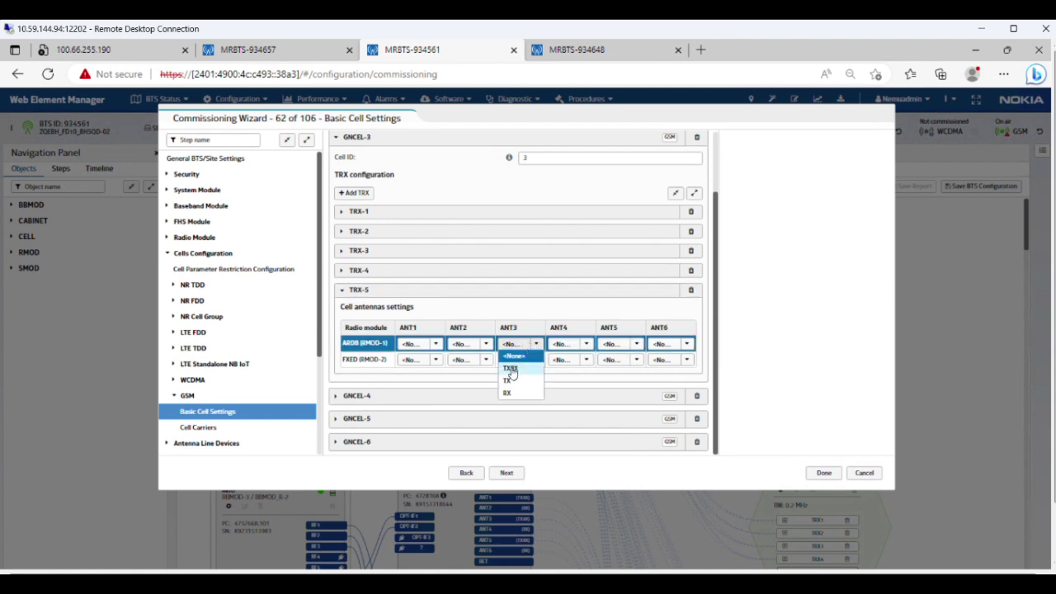
click(519, 368)
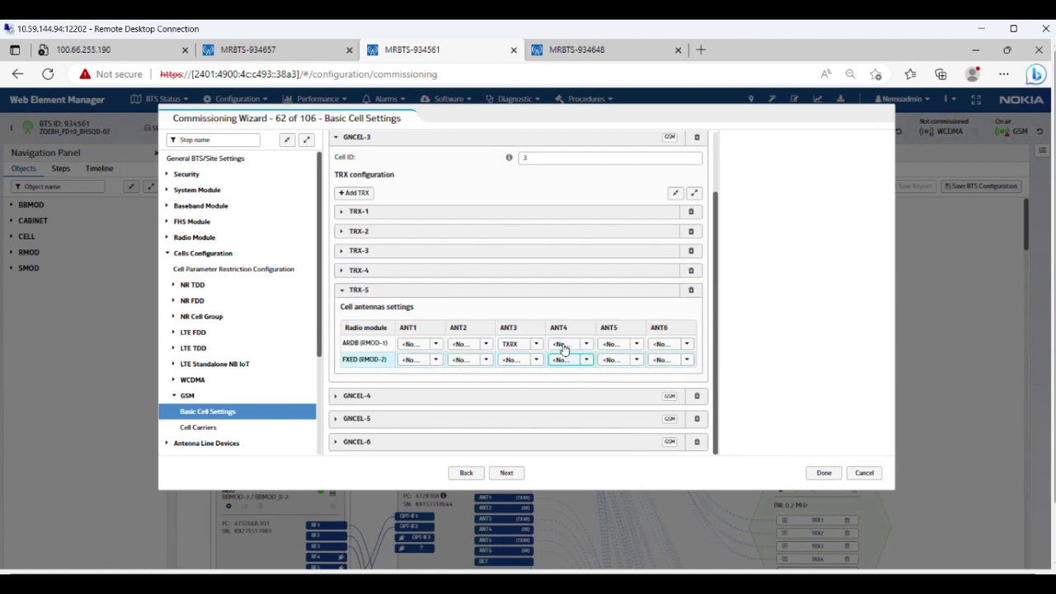
click(562, 350)
click(562, 391)
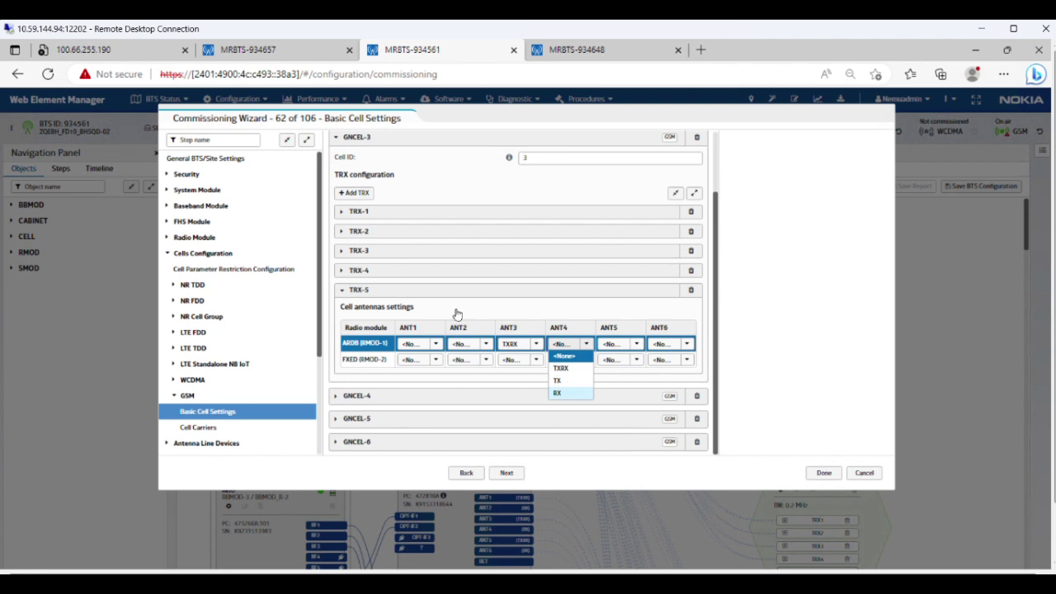
Step: Check TRX-4's antenna assignment in GNCEL-3, and reset ANT4 and ANT3 of ARDB (RMOD-1) to None for TRX-5
click(427, 272)
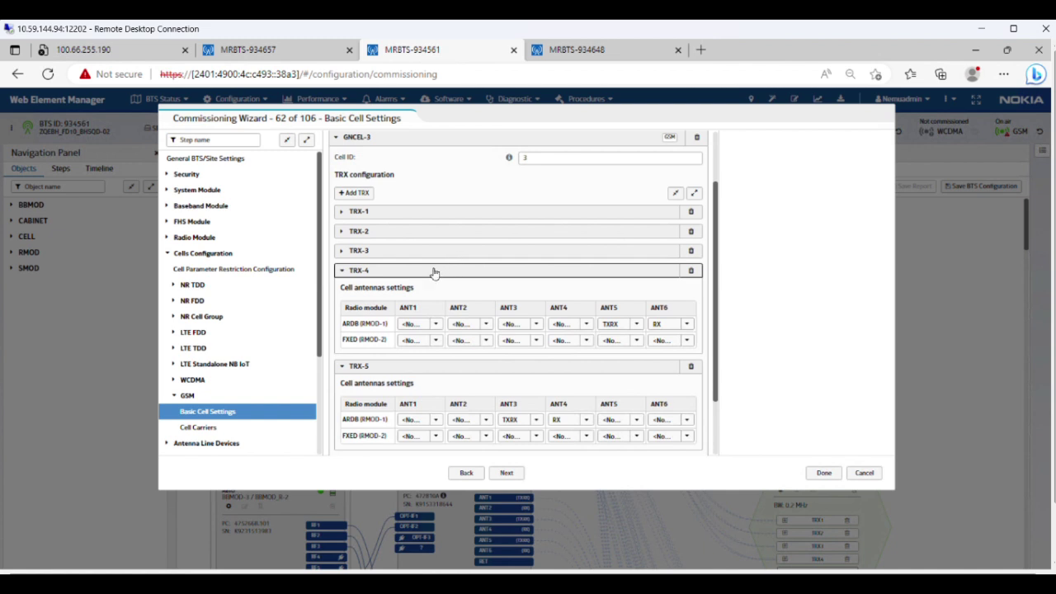
click(435, 273)
click(569, 345)
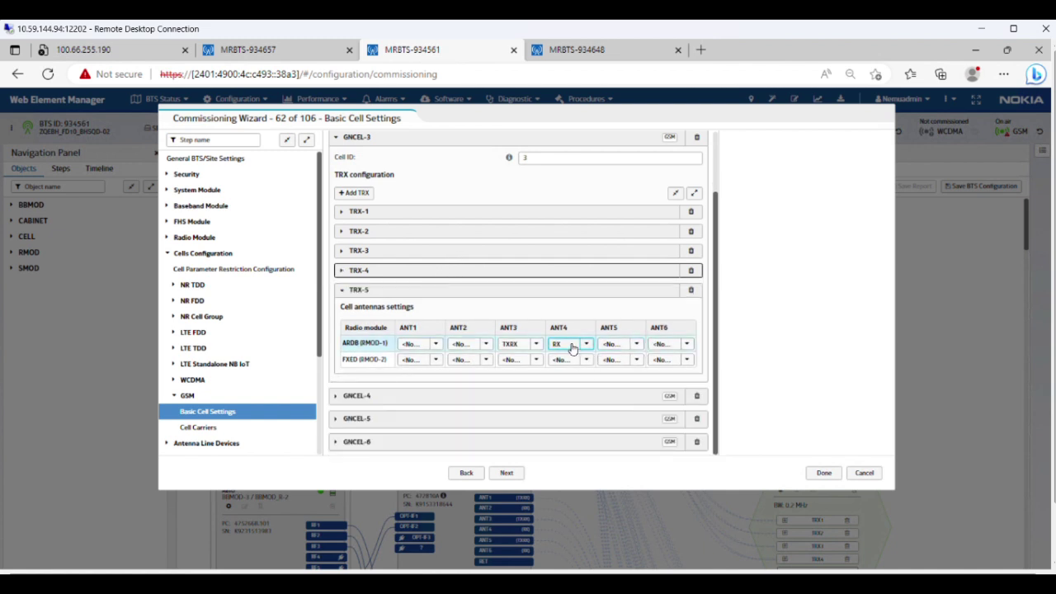
click(566, 345)
click(563, 358)
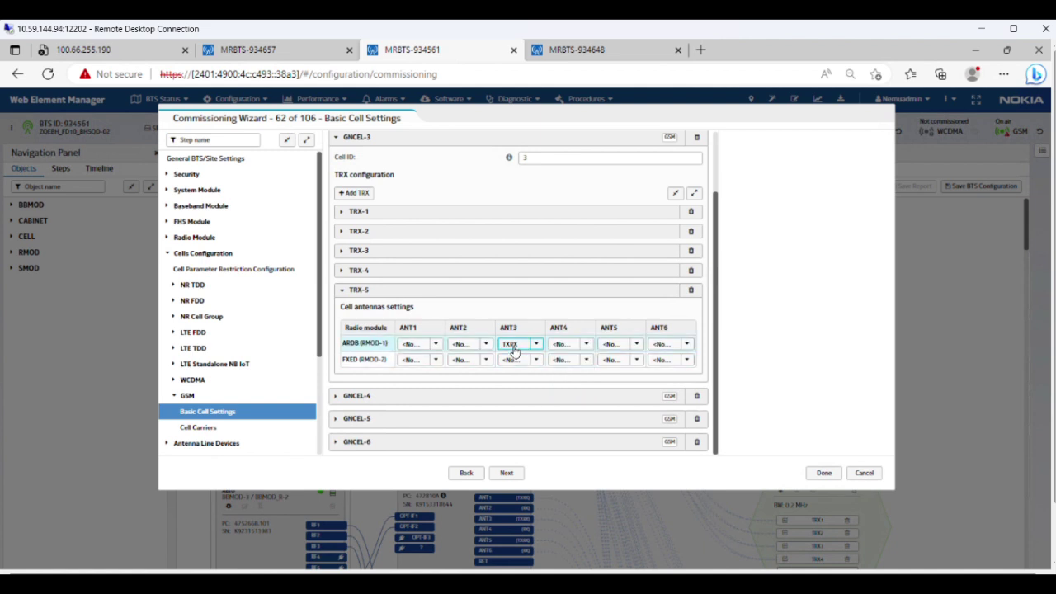
click(513, 350)
click(521, 357)
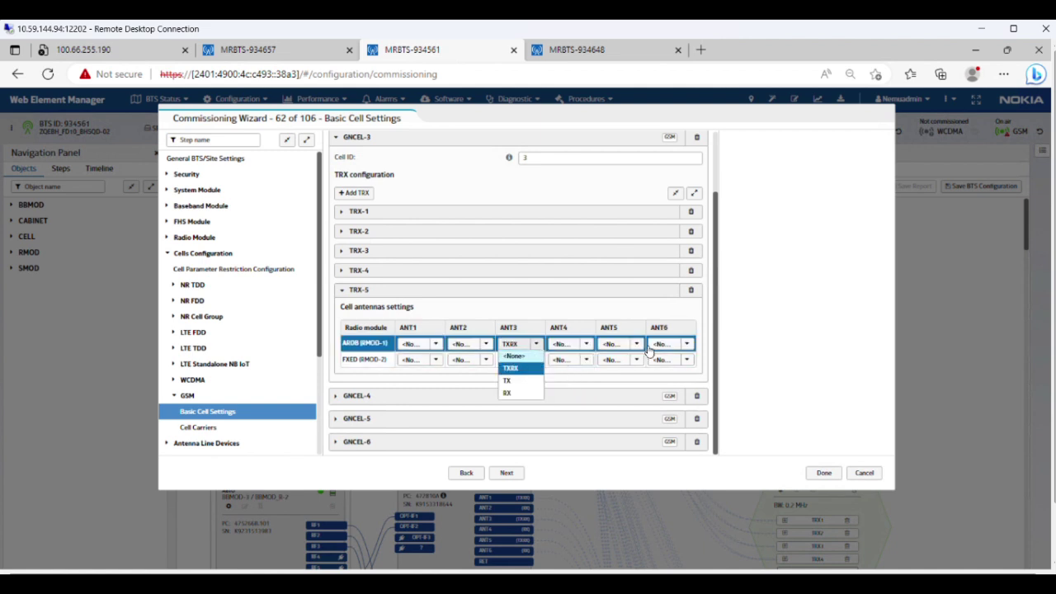
Step: Assign TXRX to ANT5 and RX to ANT6 of ARDB (RMOD-1) for TRX-5 of GNCEL-3, and compare with TRX-4
click(636, 345)
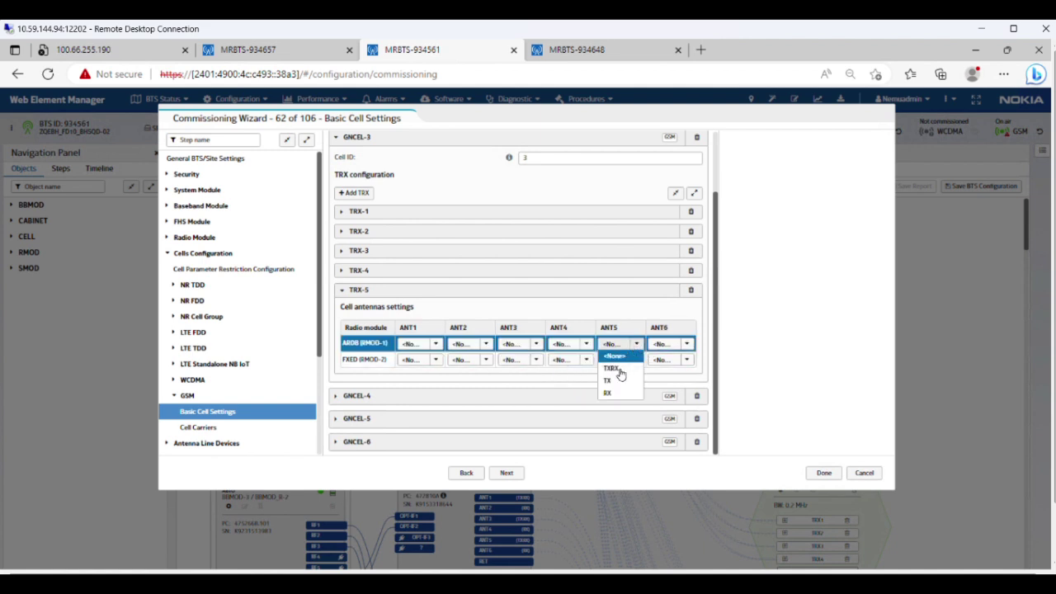
click(620, 366)
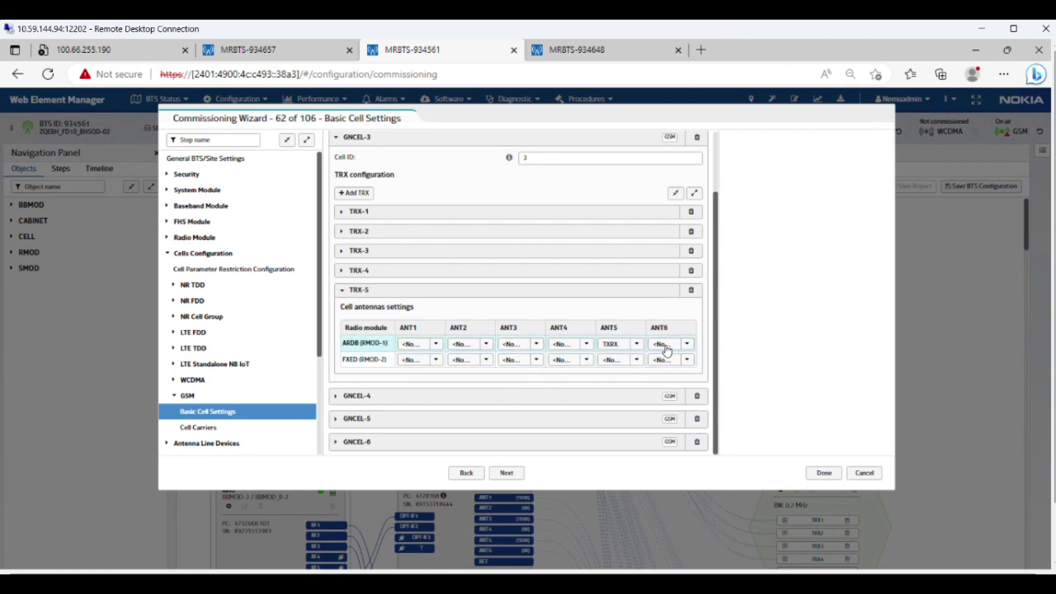
click(668, 346)
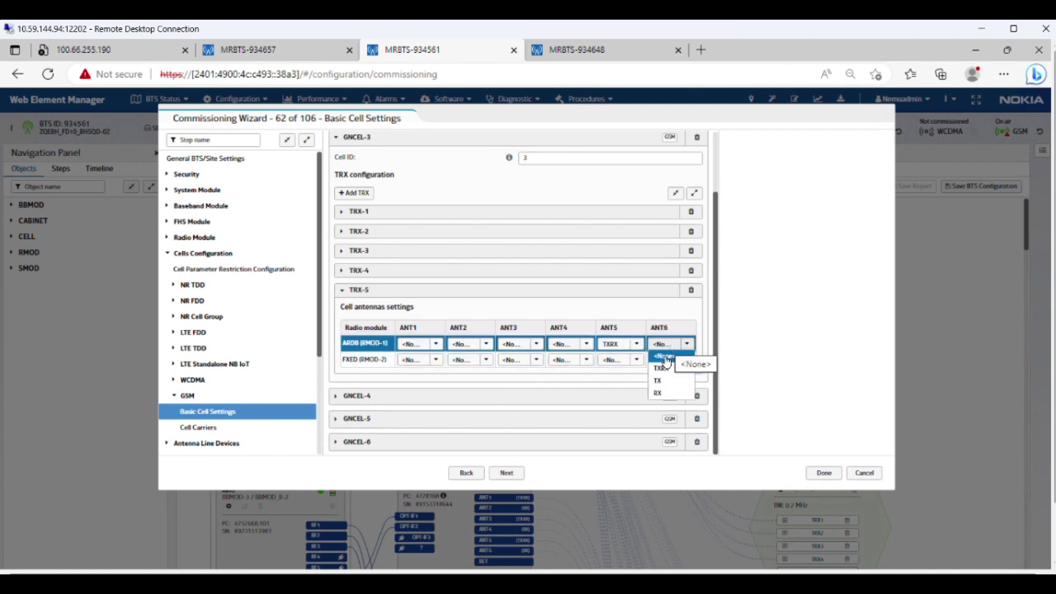
click(661, 391)
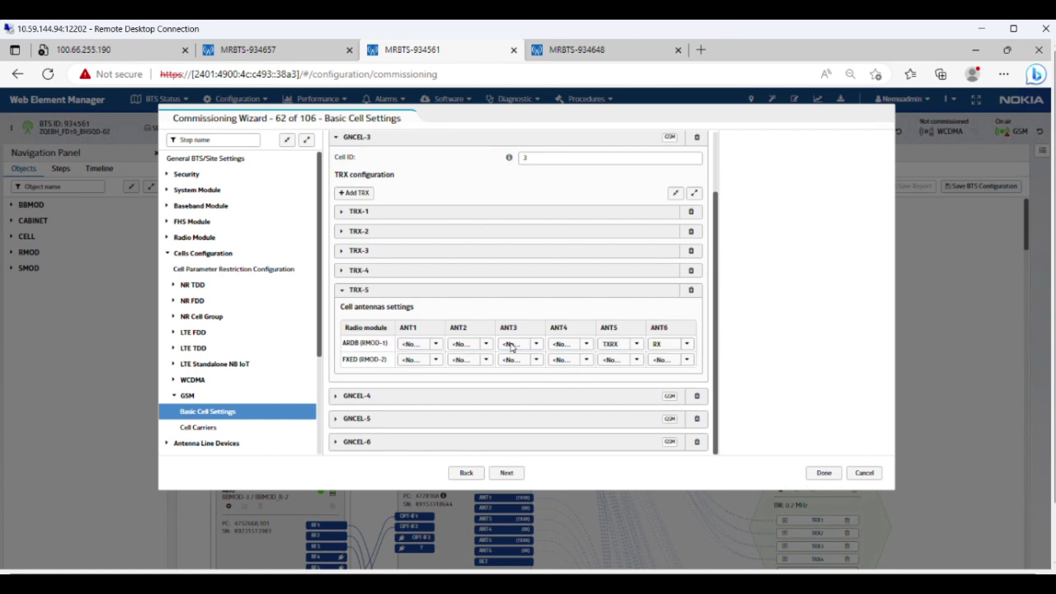
click(441, 268)
click(452, 251)
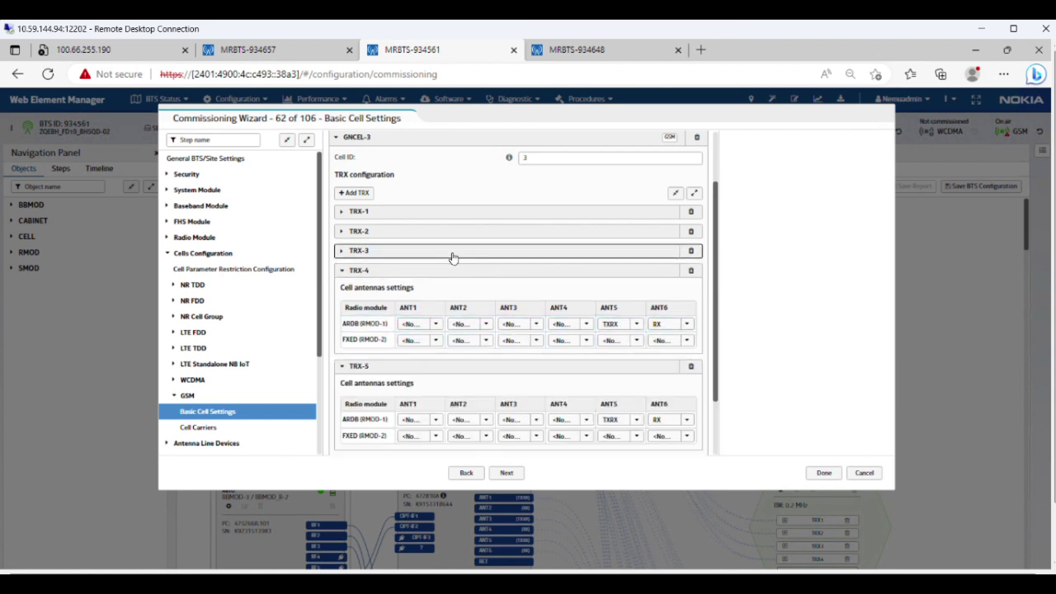
click(392, 139)
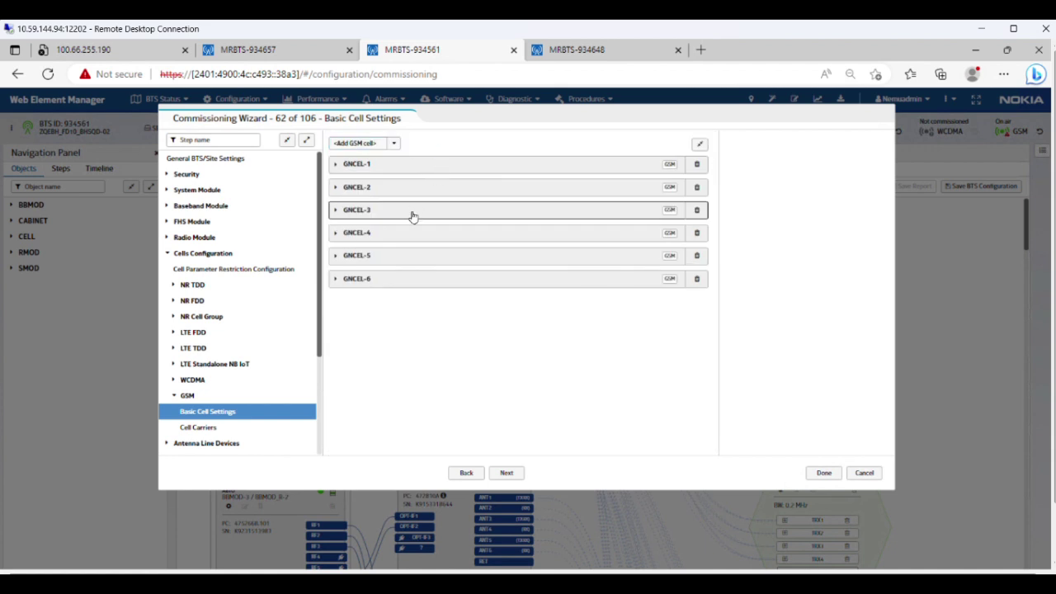
click(396, 237)
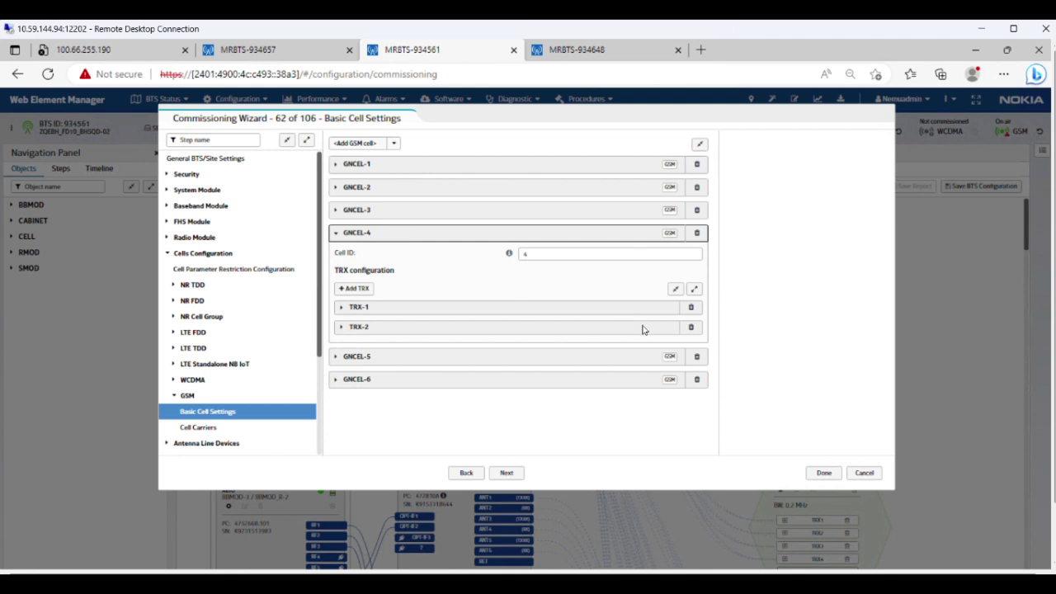
click(402, 233)
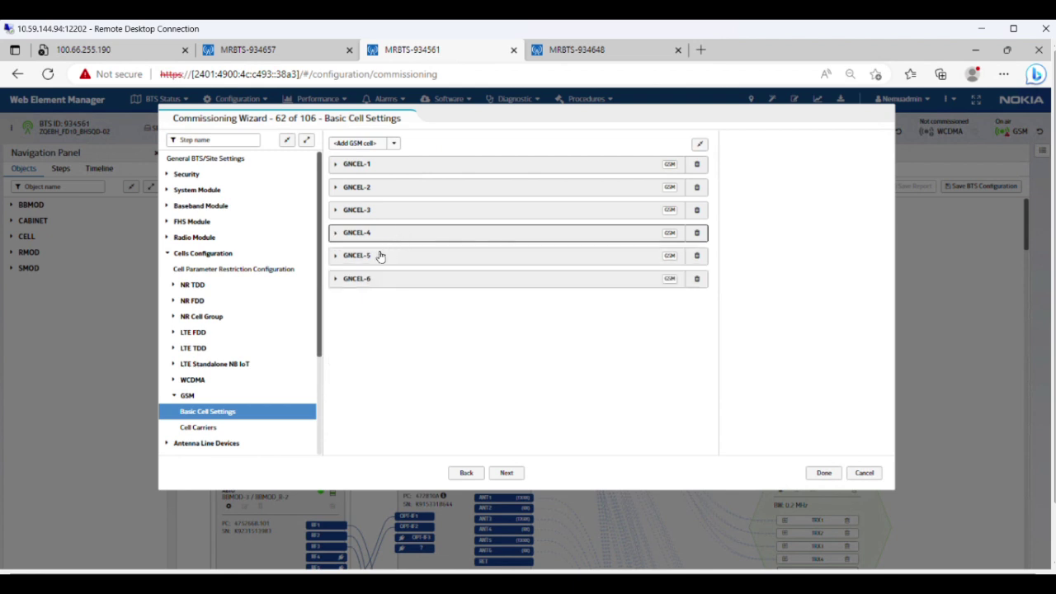
click(384, 255)
click(360, 314)
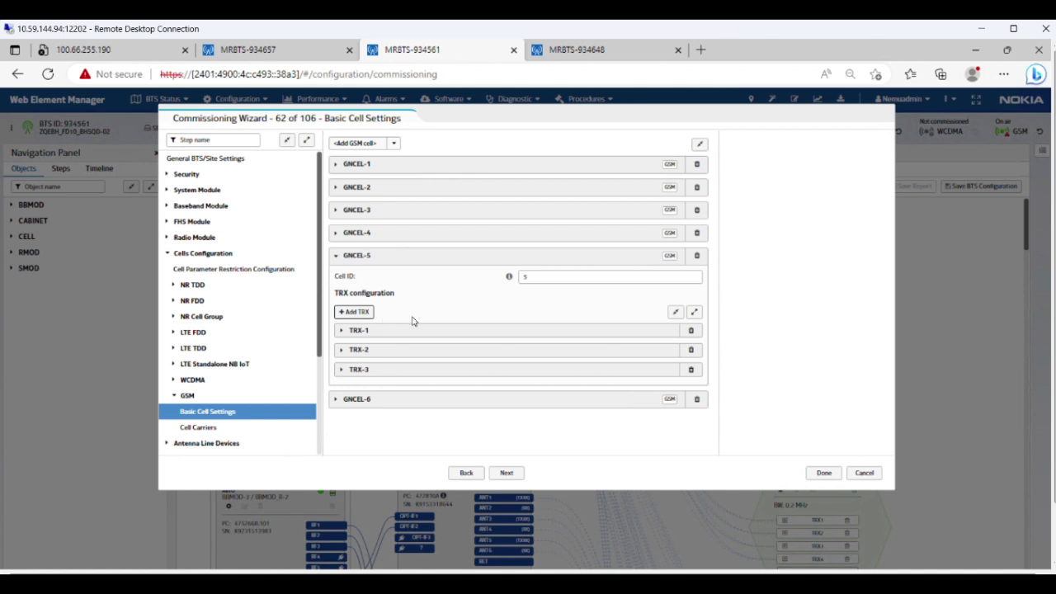
click(691, 372)
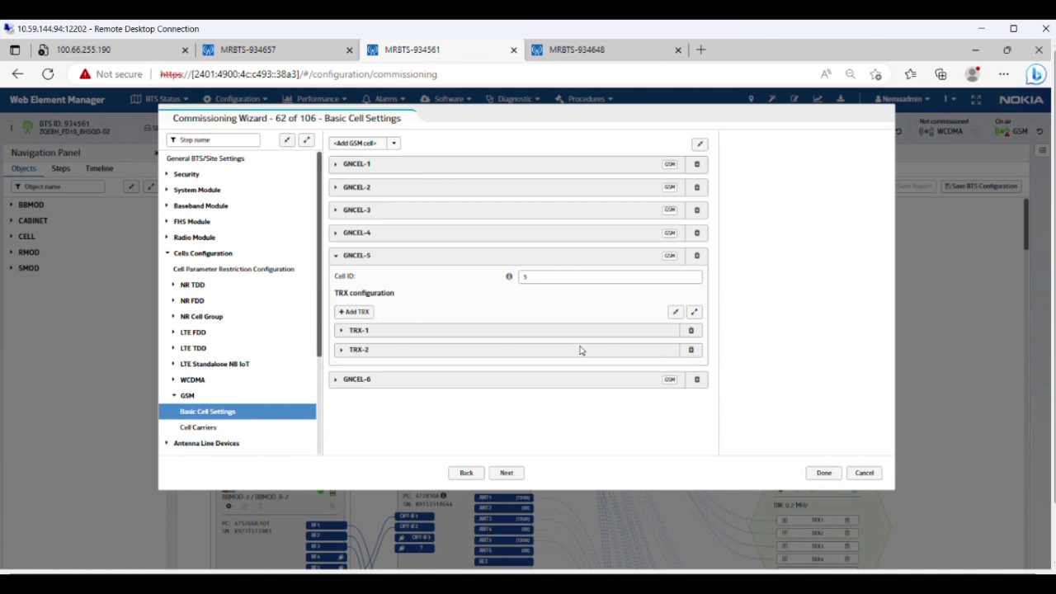
click(388, 256)
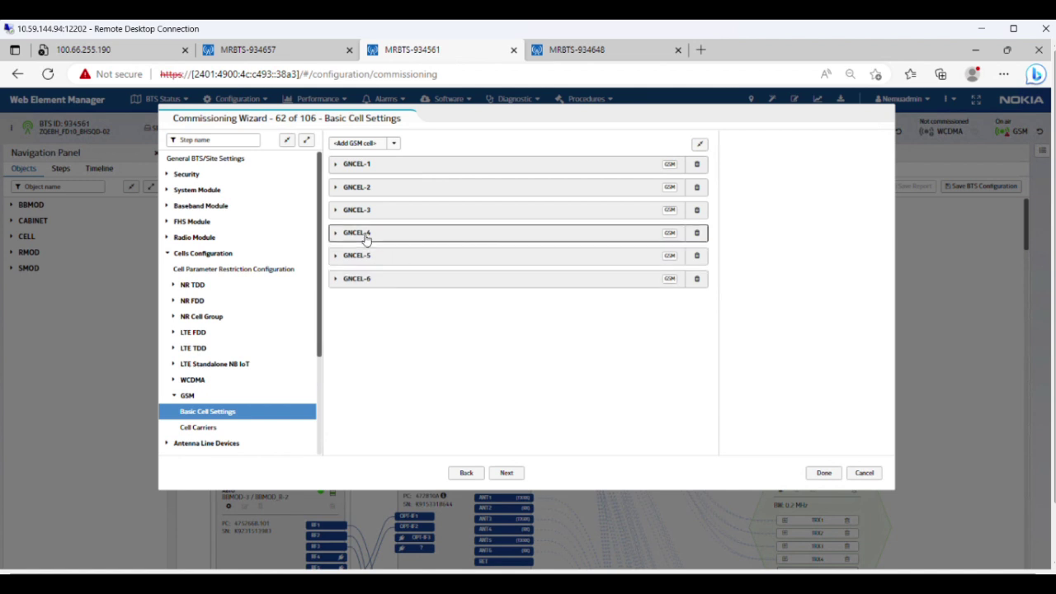
Step: Add a third TRX to GNCEL-4, and assign it TXRX on ANT1 and RX on ANT2 of FXED (RMOD-2)
click(367, 235)
click(362, 291)
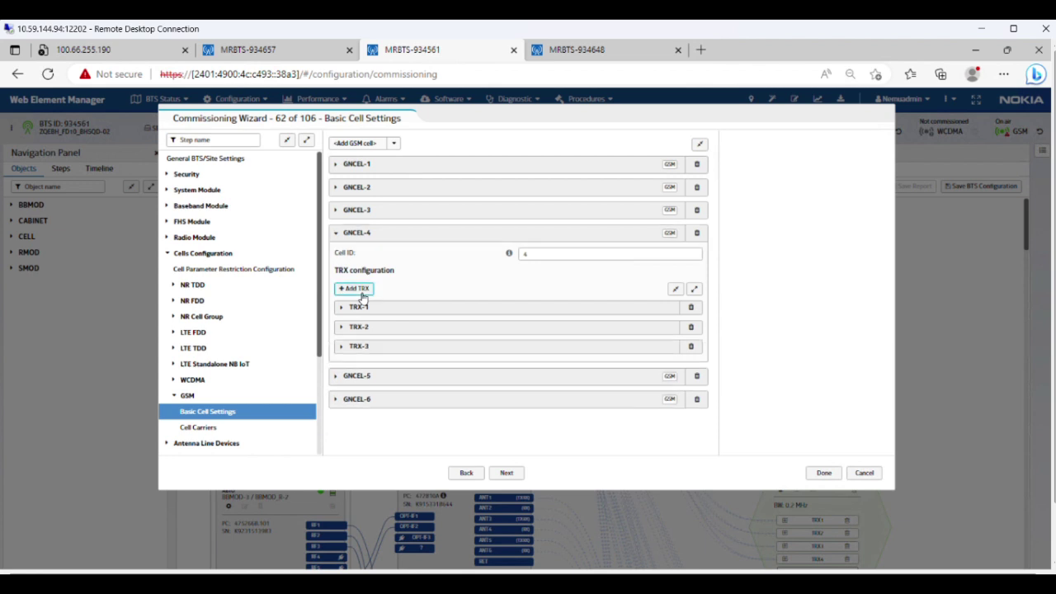
click(401, 348)
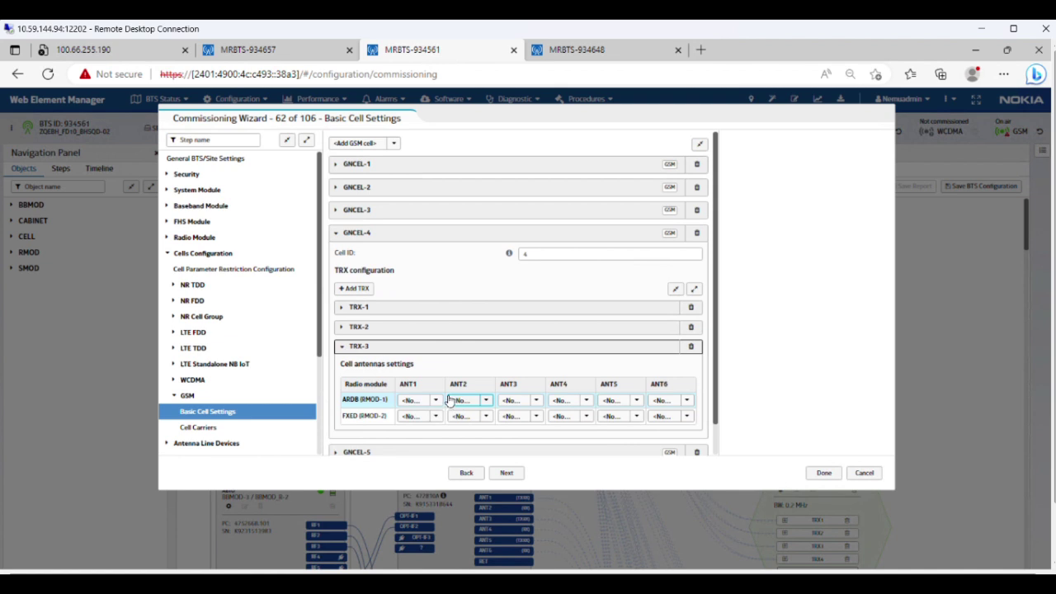
click(414, 415)
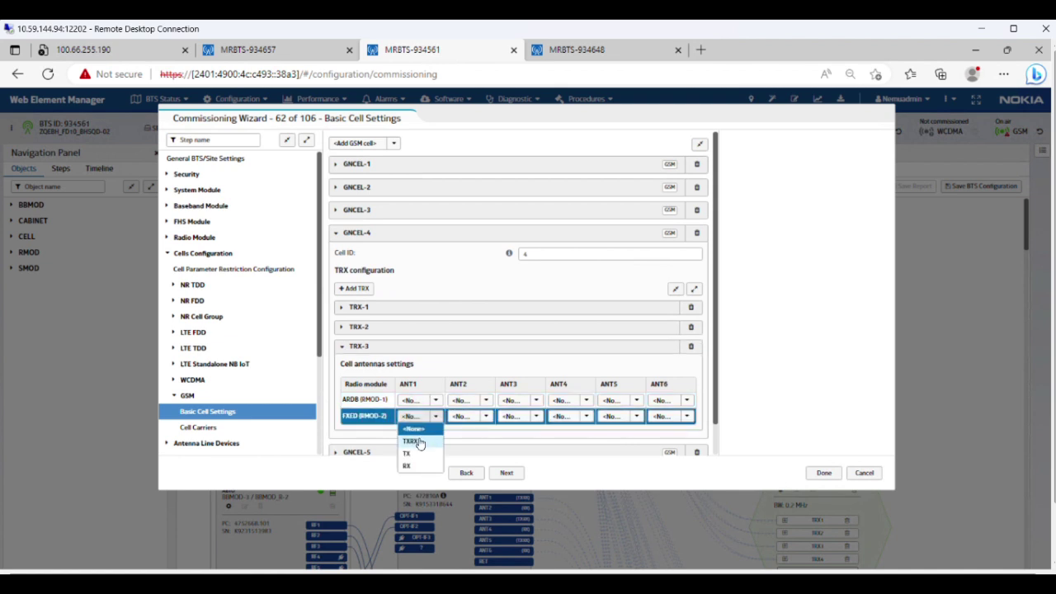
click(415, 441)
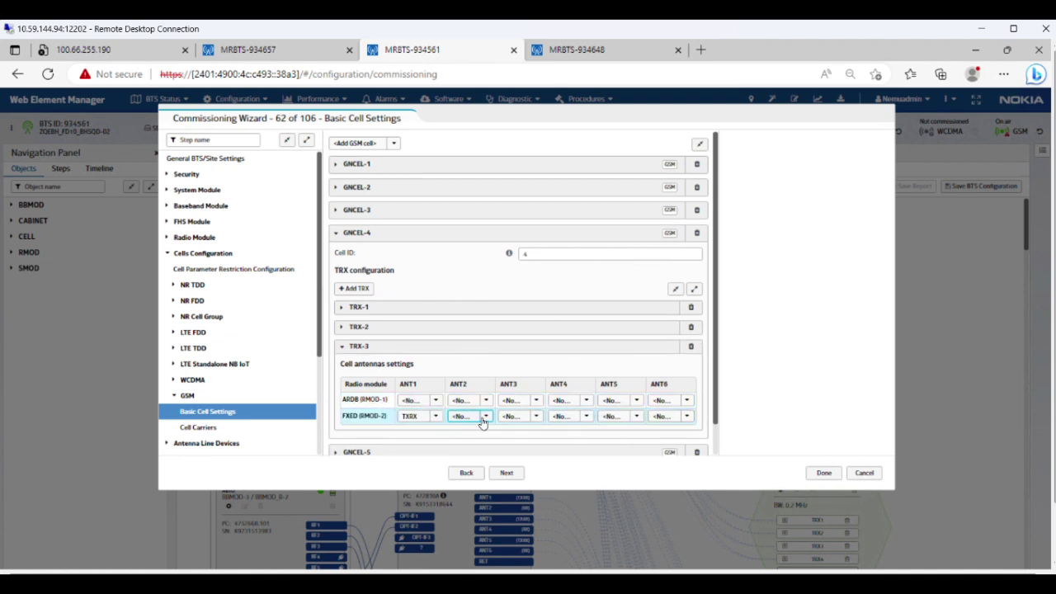
click(483, 419)
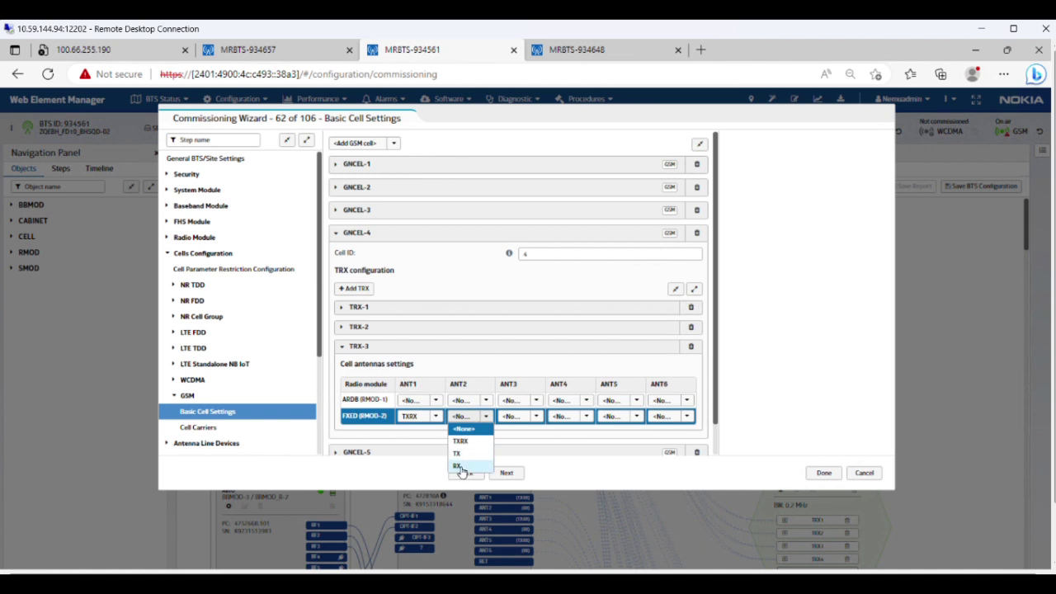
click(458, 467)
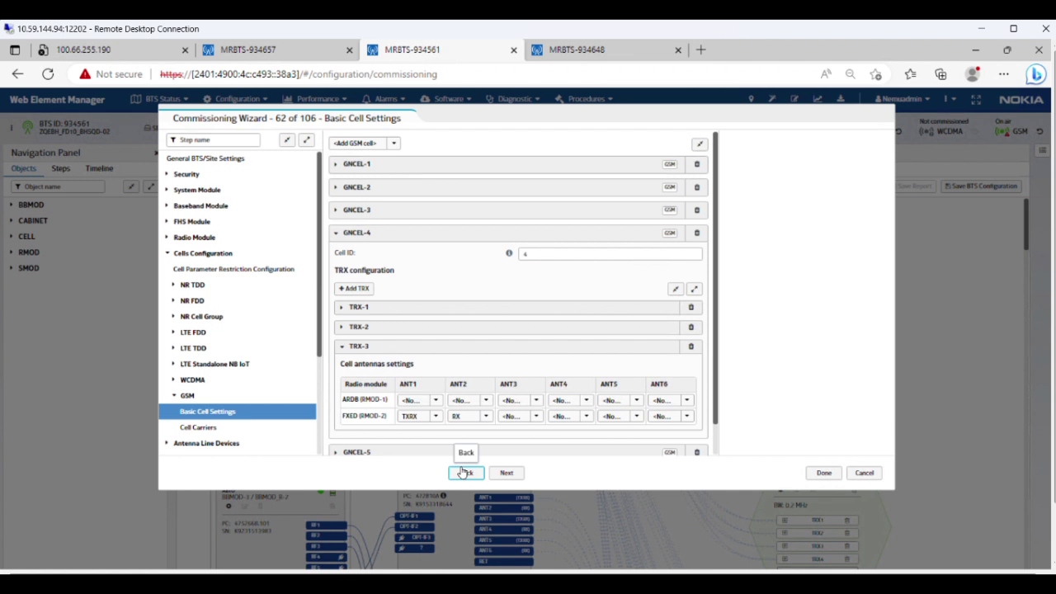
click(371, 234)
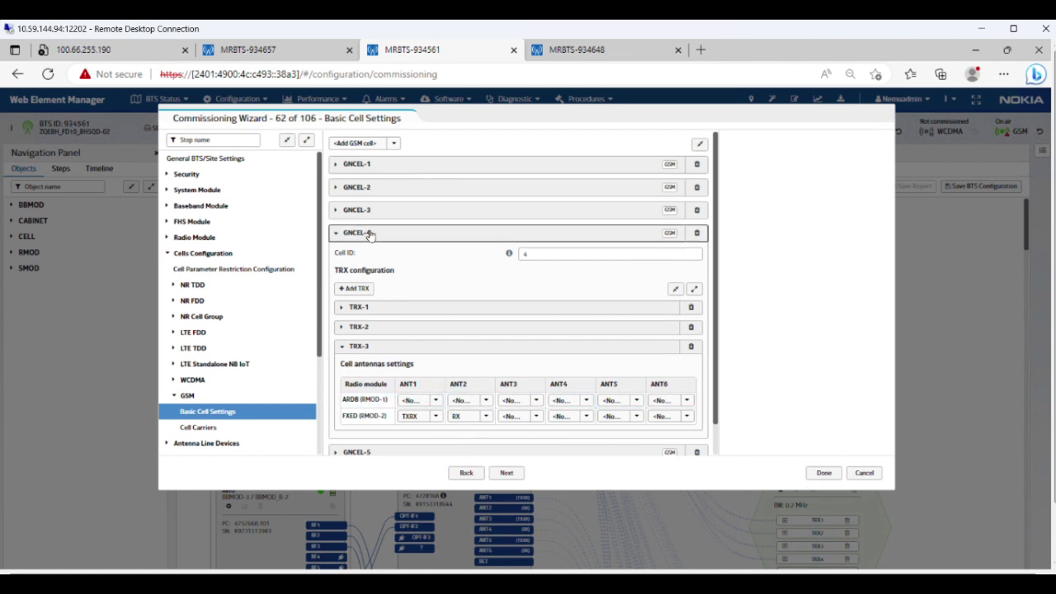
Step: Add TRXs to GNCEL-6 up to TRX-5, and check the antenna assignment of its TRX-2
click(366, 282)
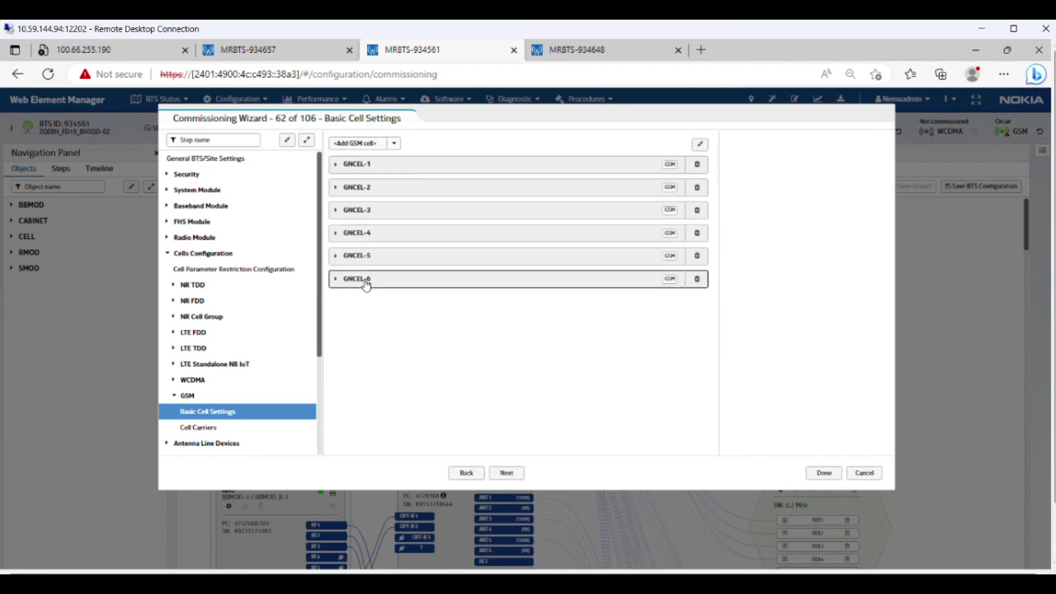
click(356, 337)
click(356, 337)
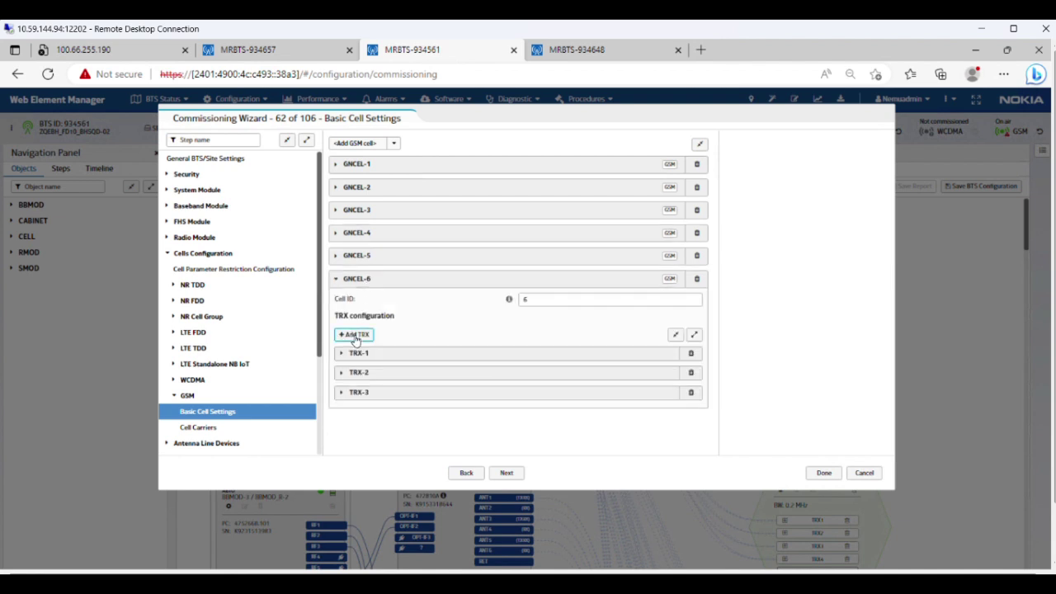
click(355, 337)
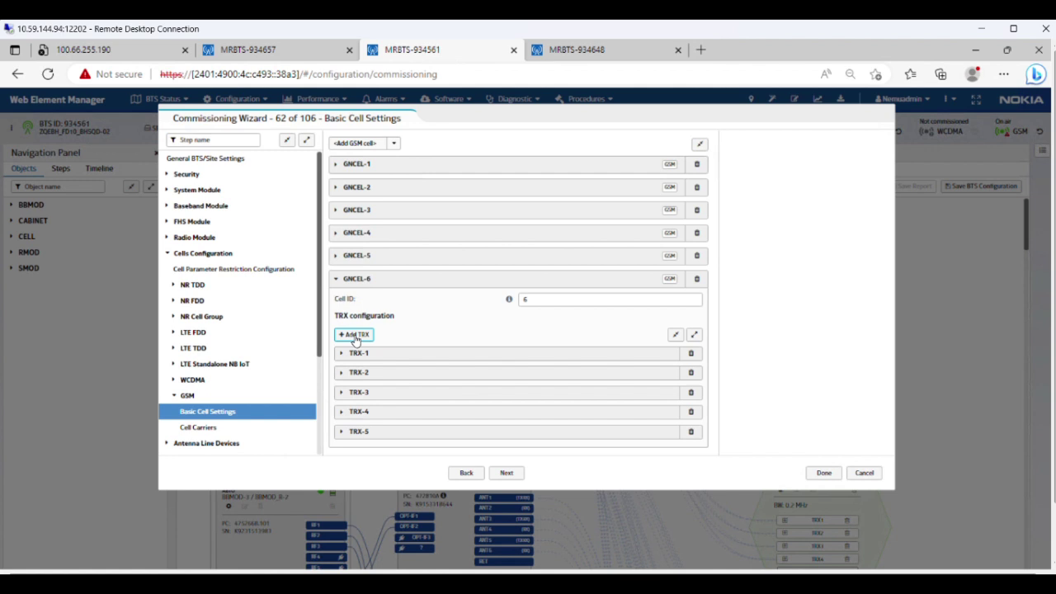
click(398, 377)
click(399, 375)
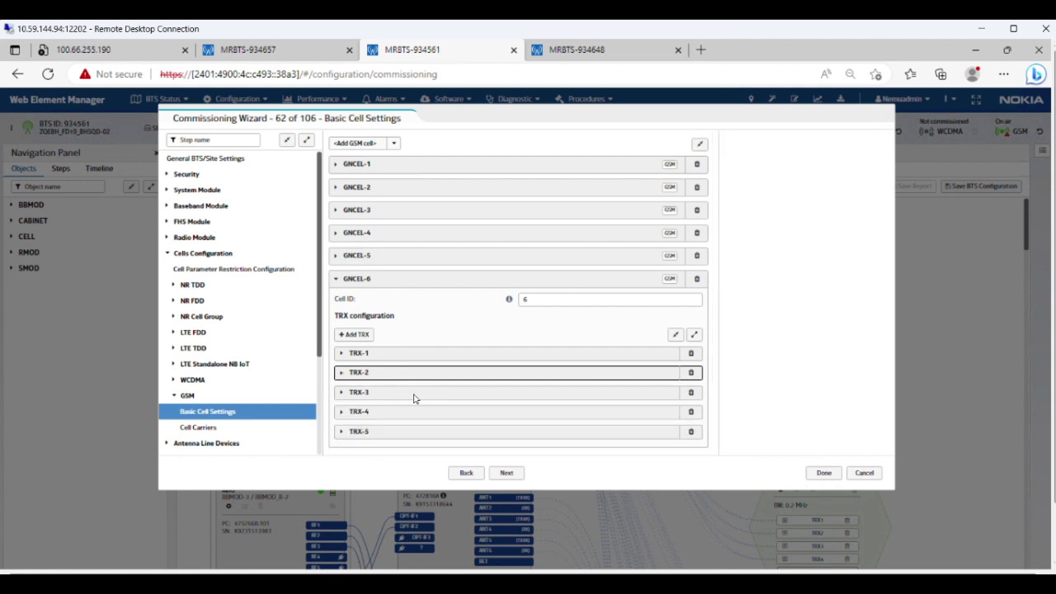
Step: Assign TXRX to ANT5 and RX to ANT6 of FXED (RMOD-2) for TRX-3 of GNCEL-6
click(415, 395)
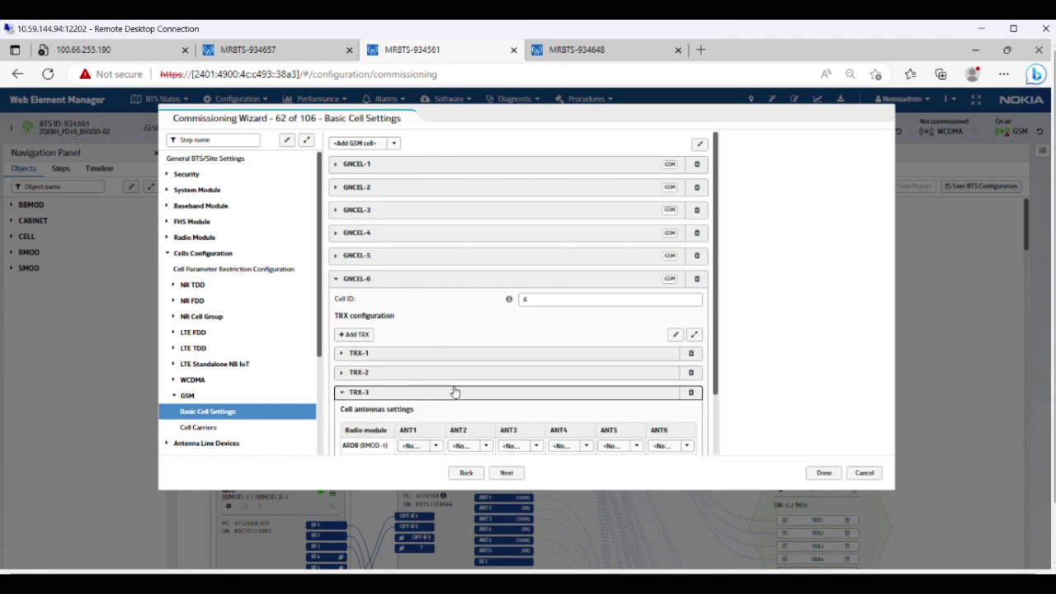
scroll(539, 393, down, 1)
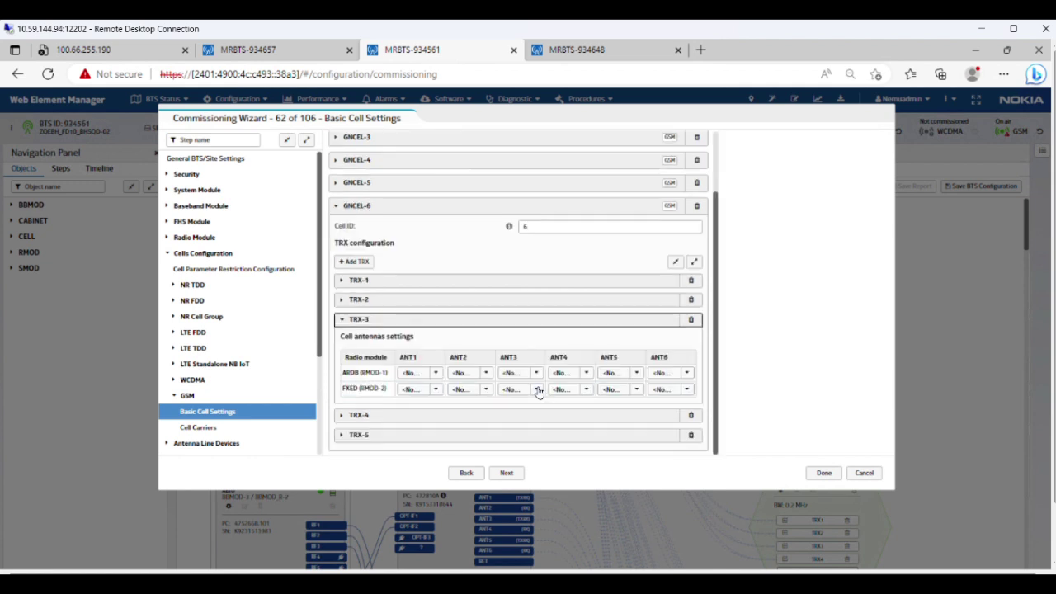
click(614, 389)
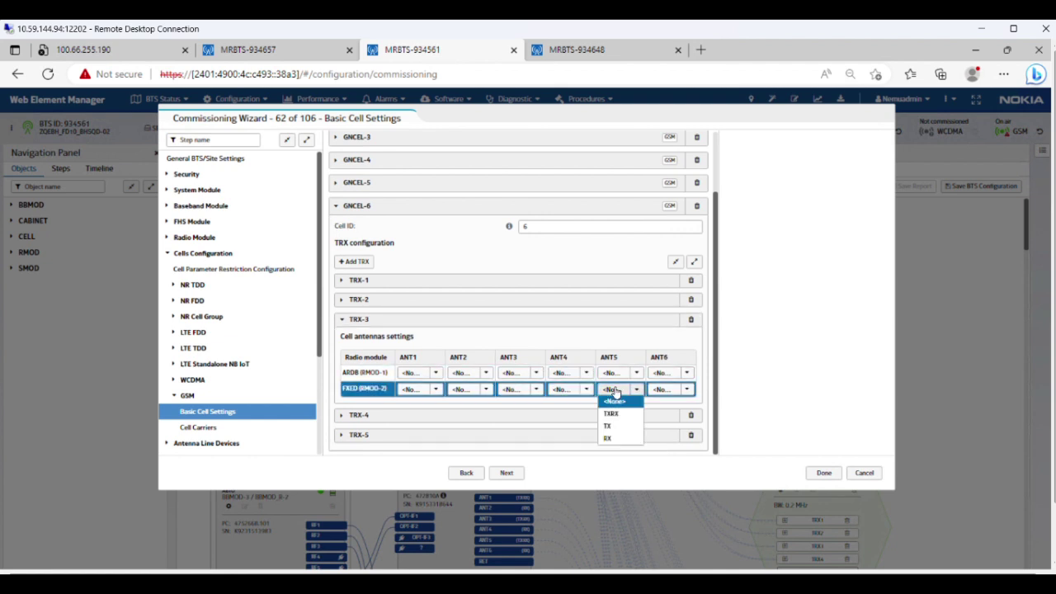
click(679, 390)
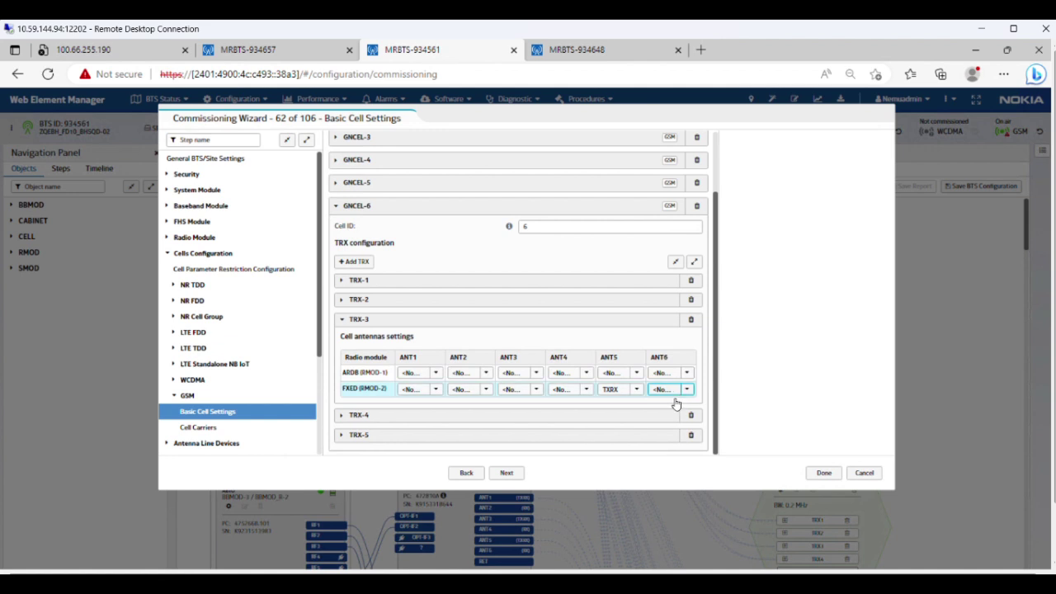
click(669, 389)
click(669, 388)
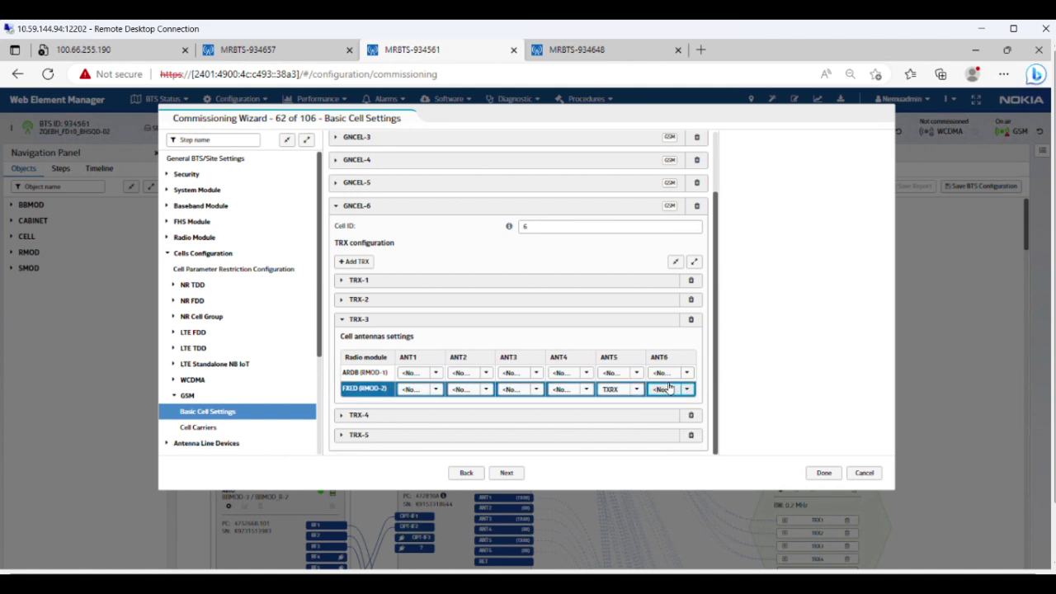
click(668, 388)
click(663, 440)
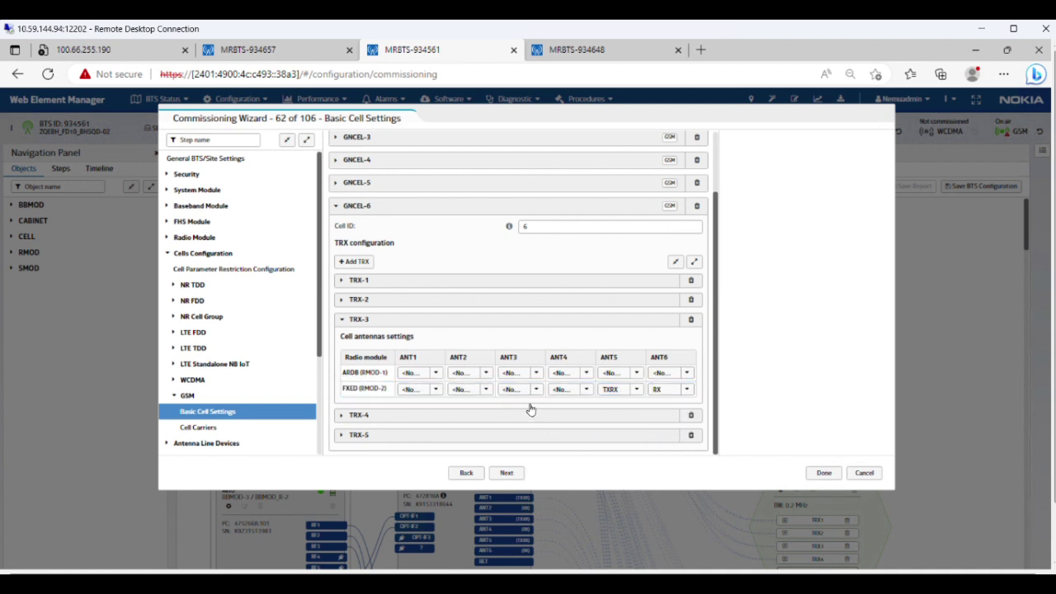
click(400, 321)
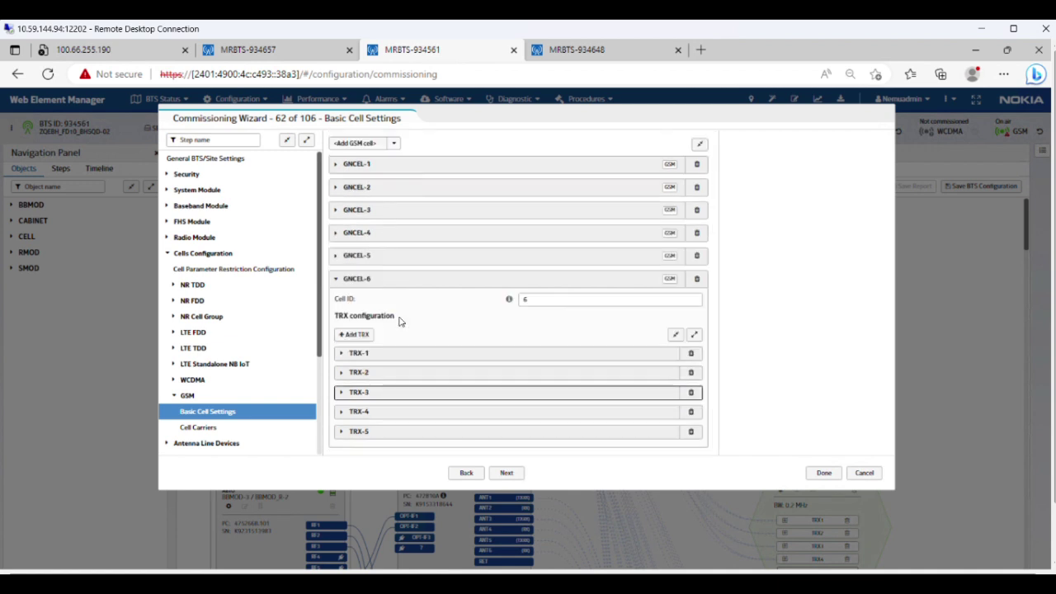
Step: Assign RX to ANT5 and TXRX to ANT6 of FXED (RMOD-2) for TRX-4 of GNCEL-6
click(370, 412)
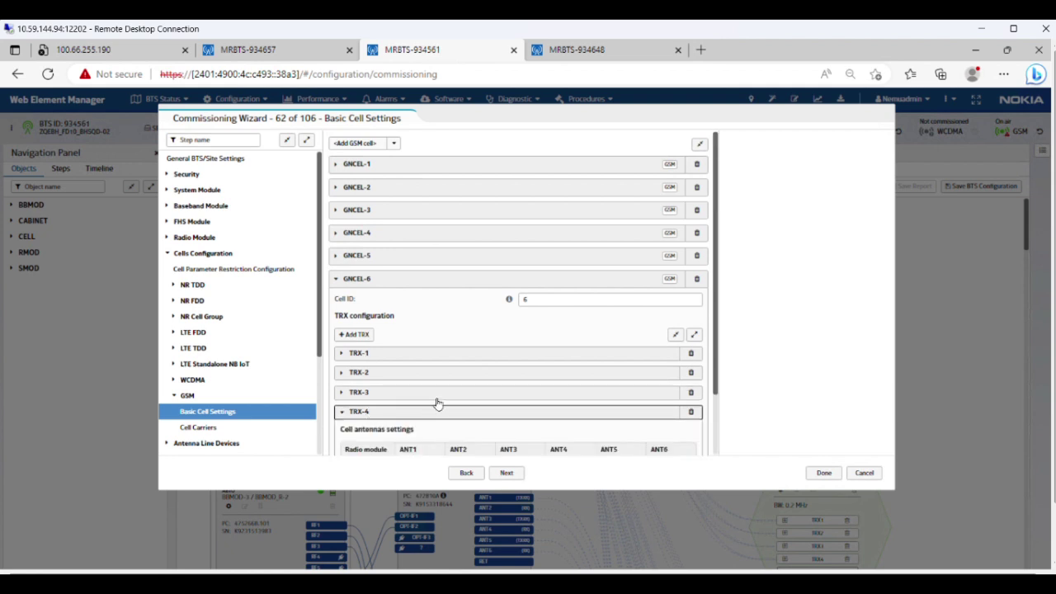
scroll(537, 391, down, 2)
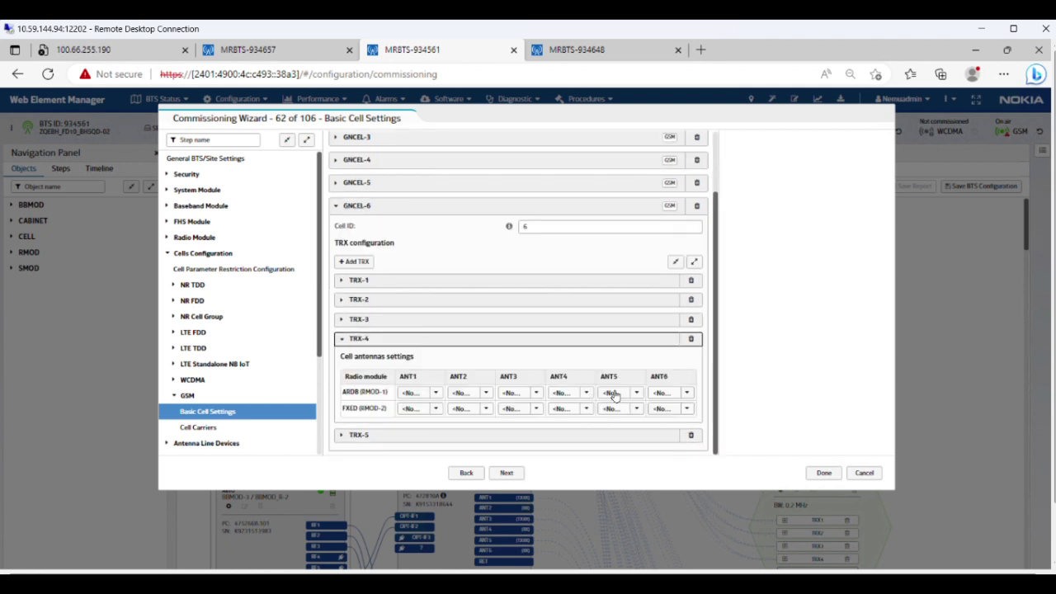
click(638, 411)
click(638, 411)
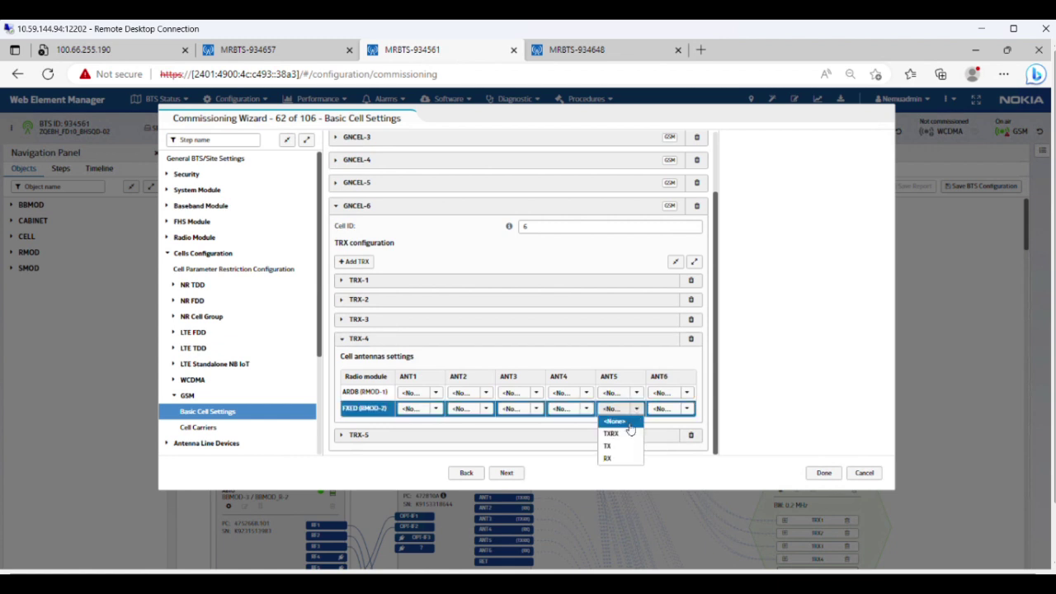
click(610, 458)
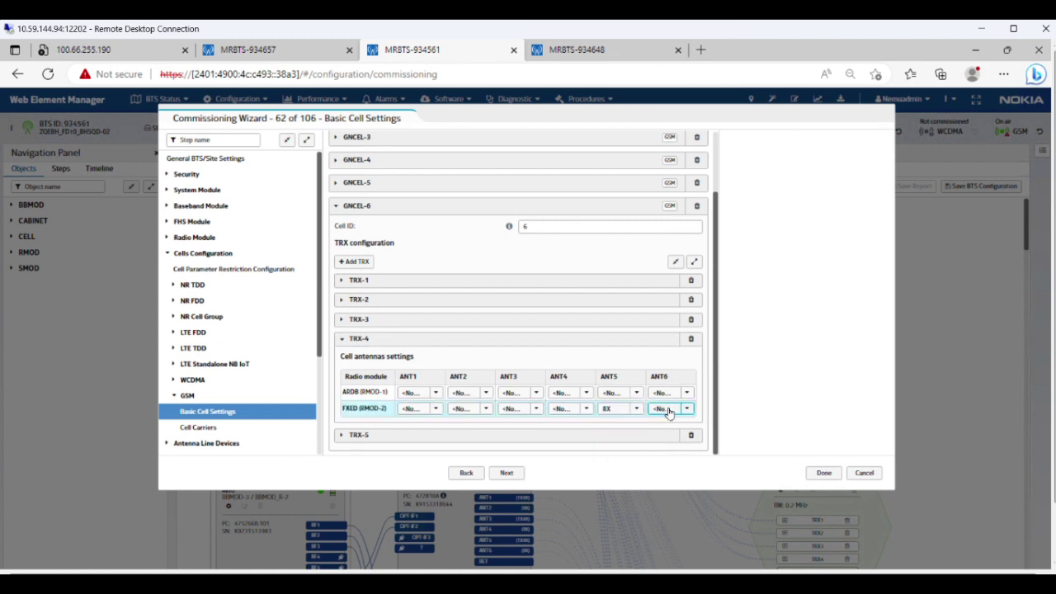
click(668, 411)
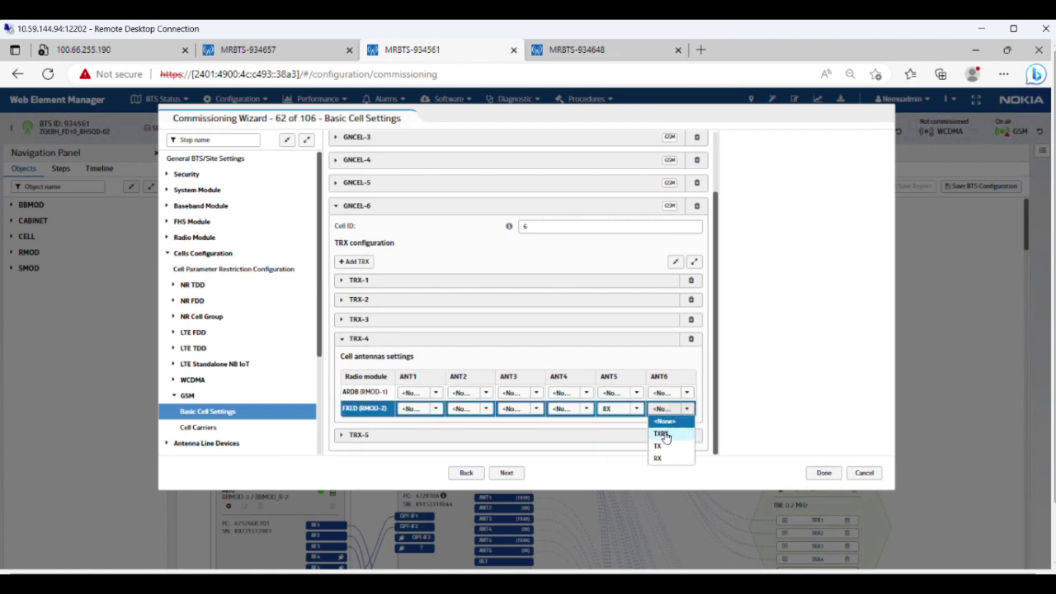
key(Return)
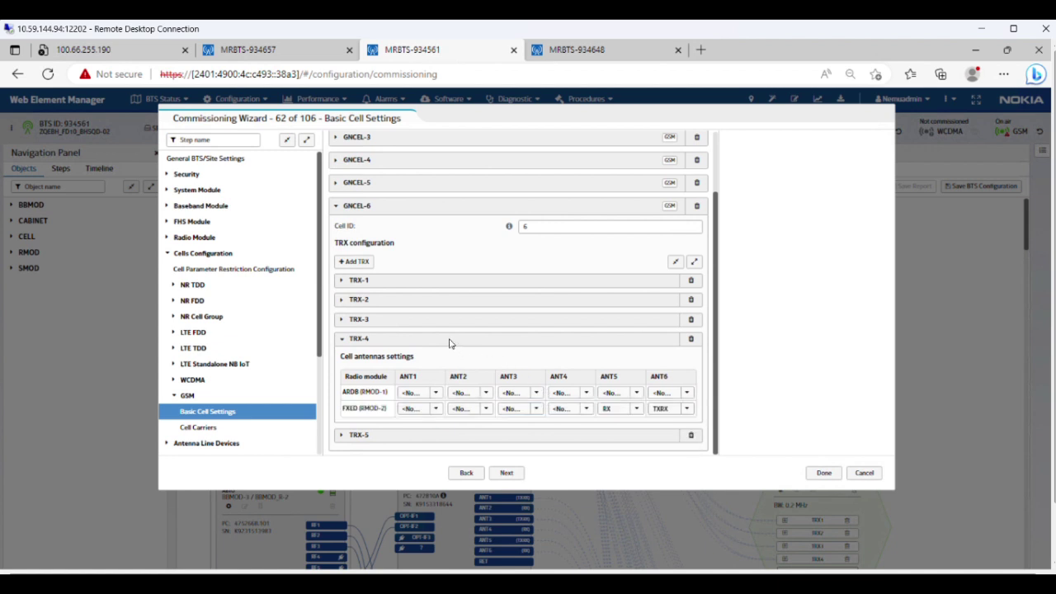
click(438, 342)
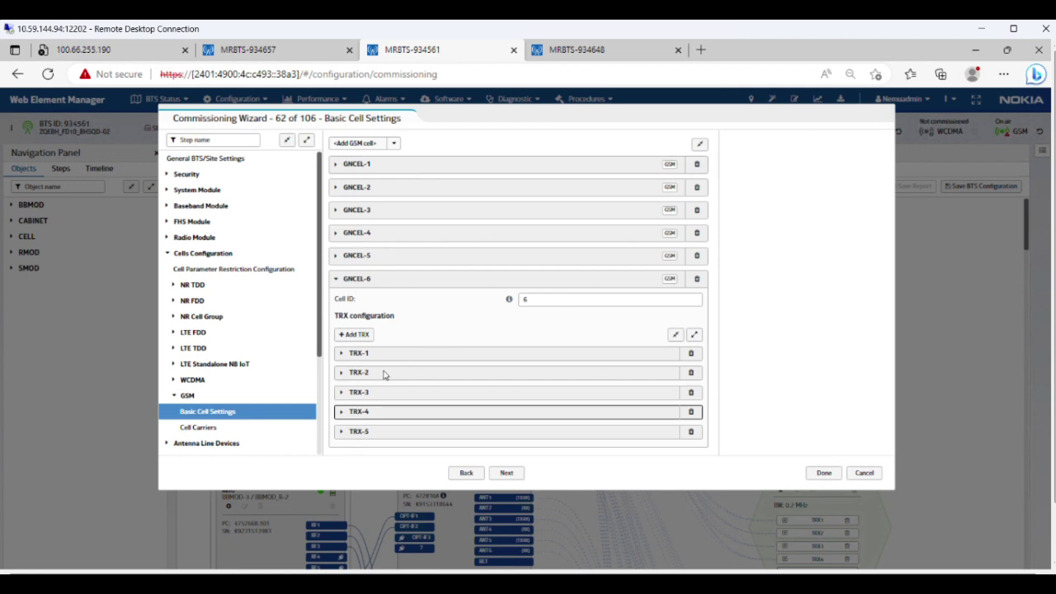
Step: Assign TXRX to ANT5 and RX to ANT6 of FXED (RMOD-2) for TRX-5 of GNCEL-6
click(350, 435)
scroll(556, 370, down, 1)
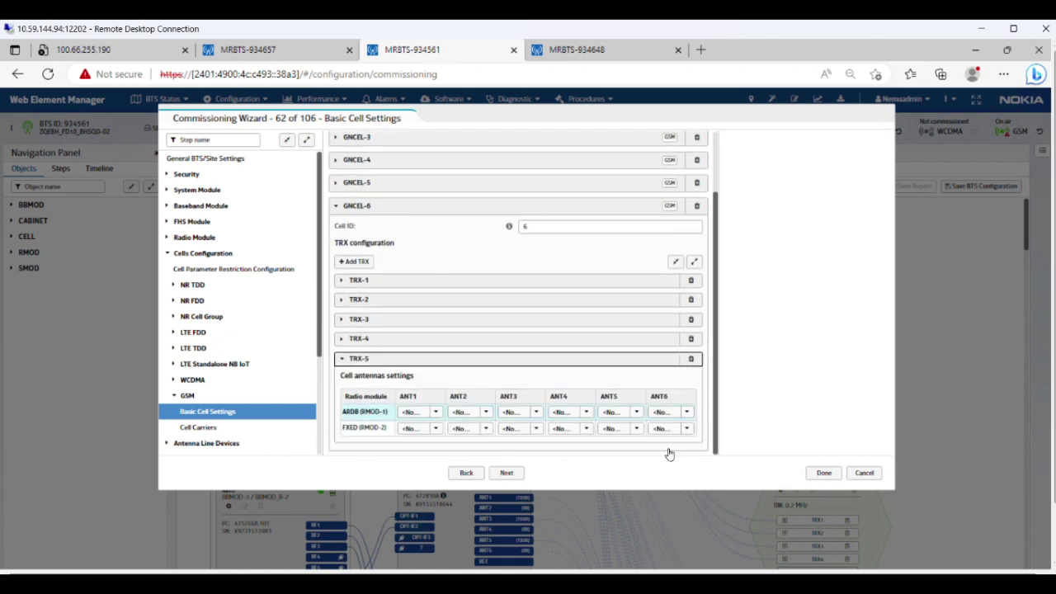
click(623, 430)
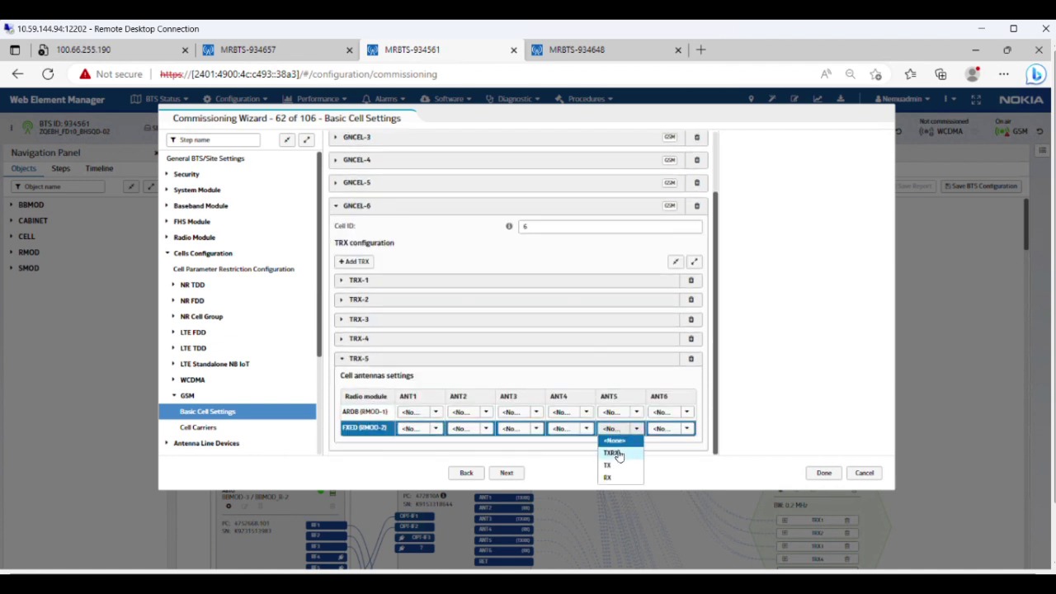
click(618, 453)
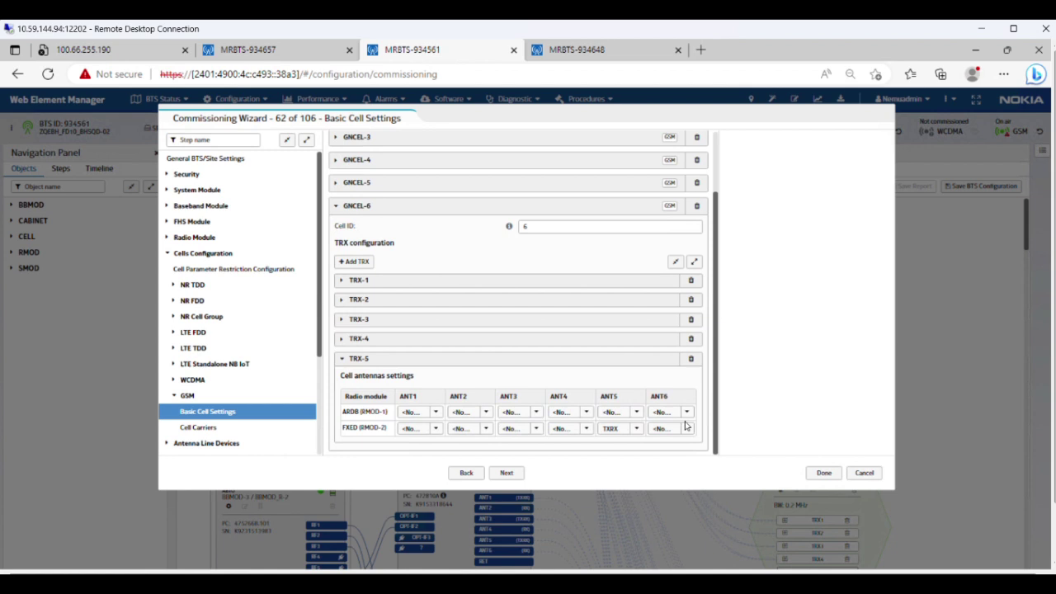
click(686, 428)
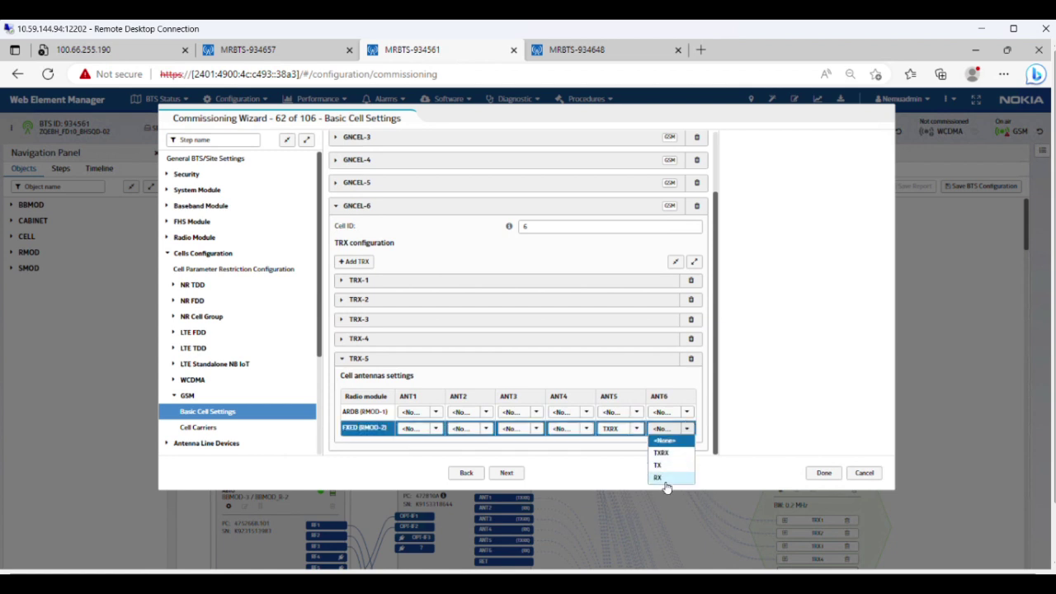
click(665, 482)
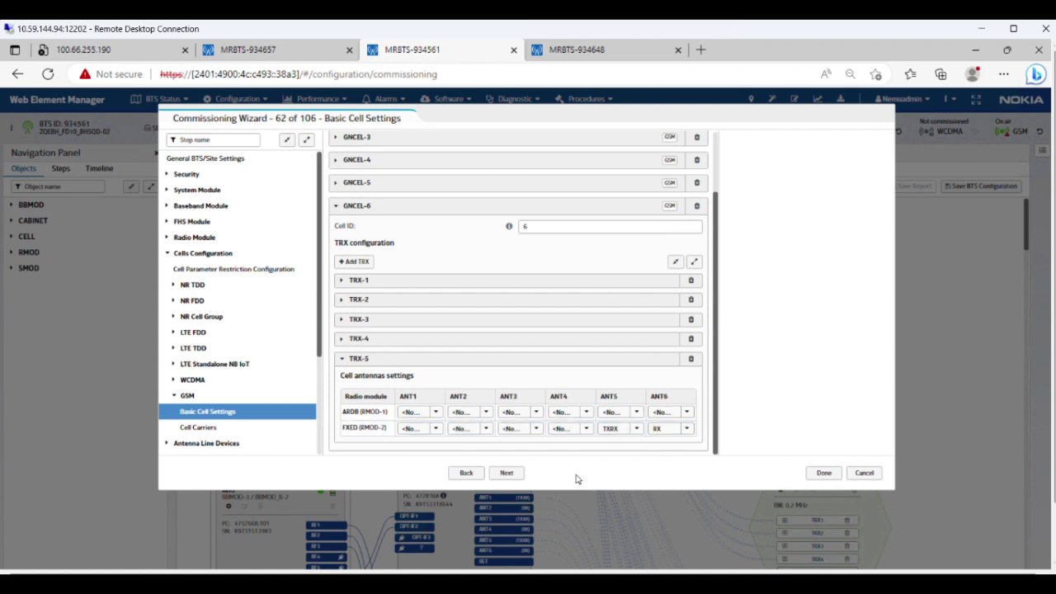
Step: Proceed to the Cell Carriers step and set the Per TRX Power of GNCEL-6 to 40 dBm
click(506, 473)
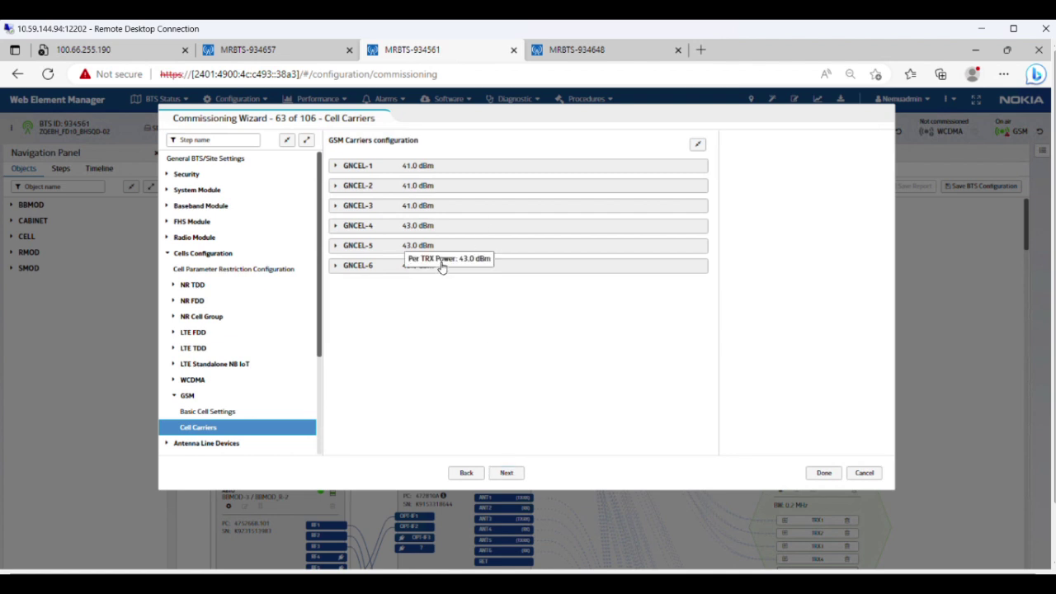
click(348, 266)
click(527, 353)
double_click(540, 355)
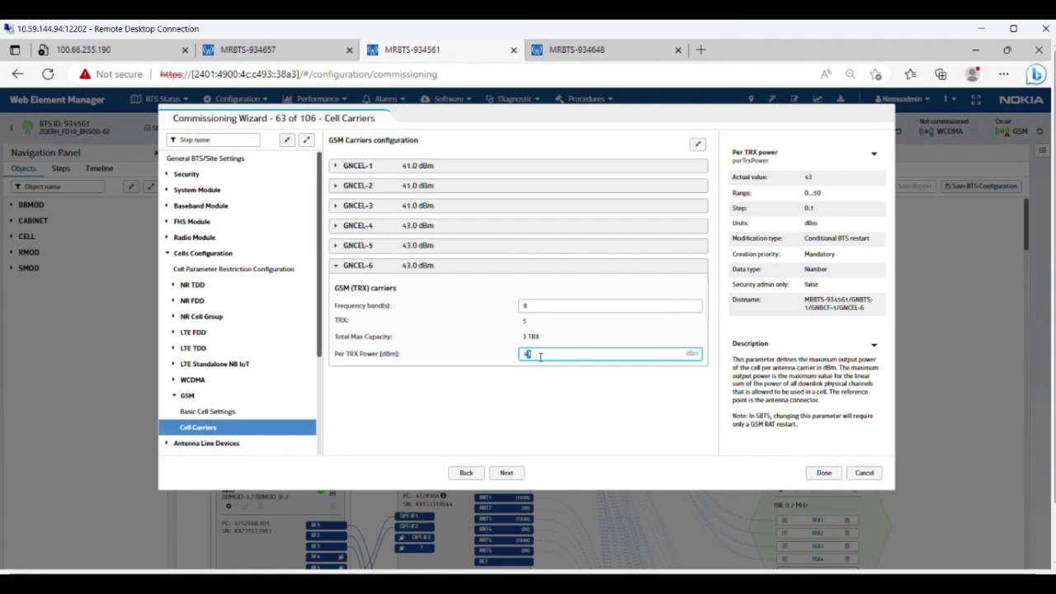
Step: Set the Per TRX Power of GNCEL-5 to 40 dBm in the GSM carriers configuration
click(446, 245)
click(529, 333)
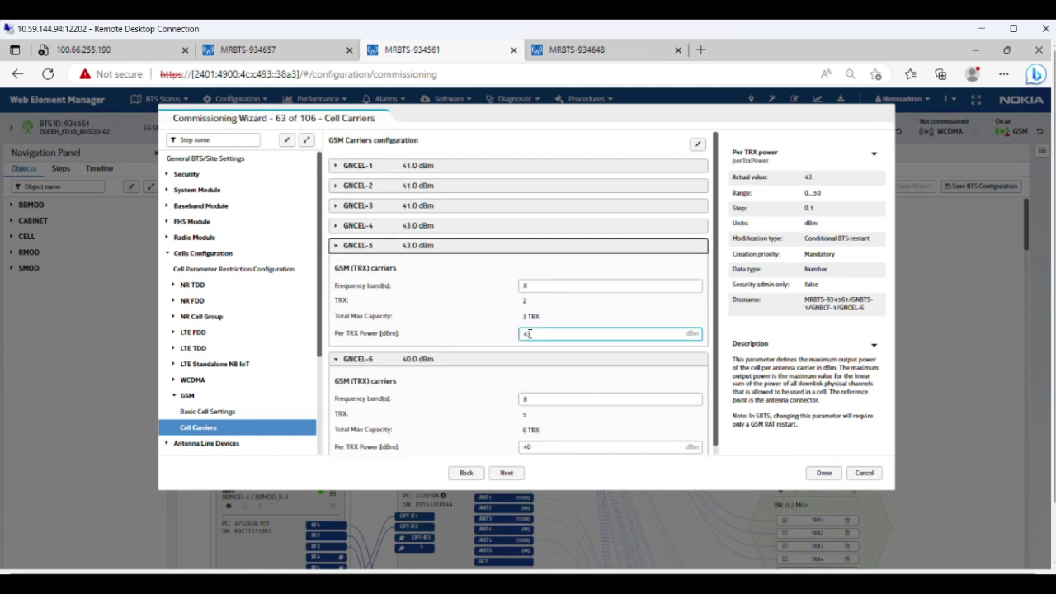
double_click(526, 333)
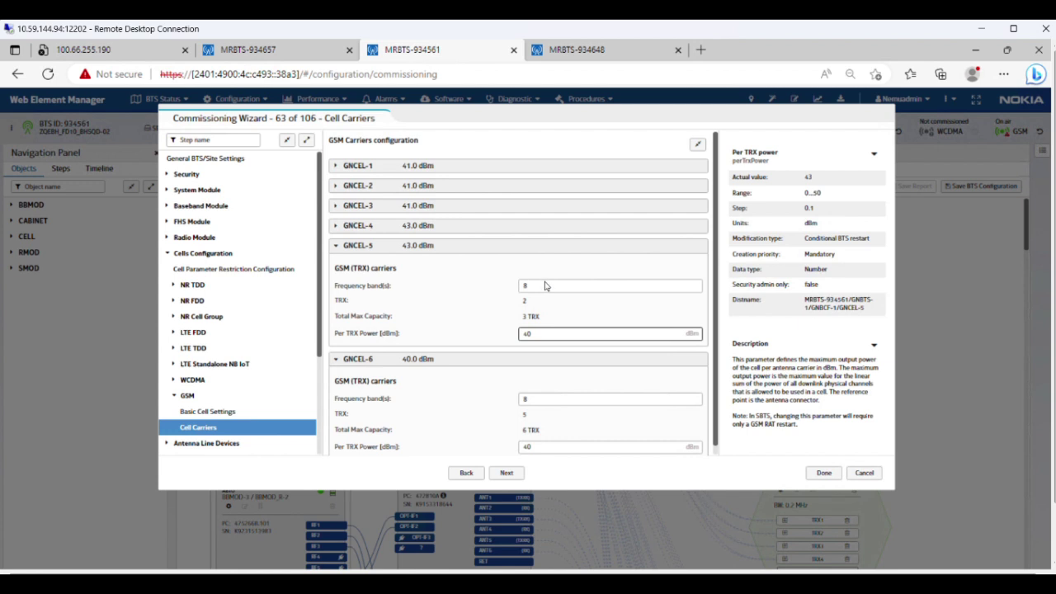
Step: Set the Per TRX Power of GNCEL-4 to 41 dBm in the GSM carriers configuration
click(480, 227)
click(529, 313)
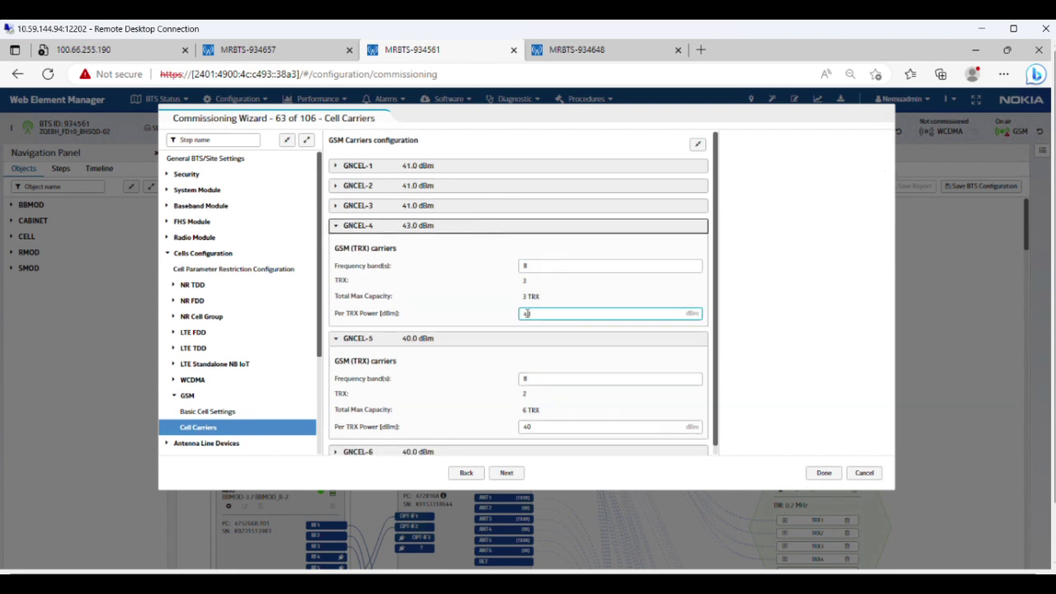
double_click(541, 314)
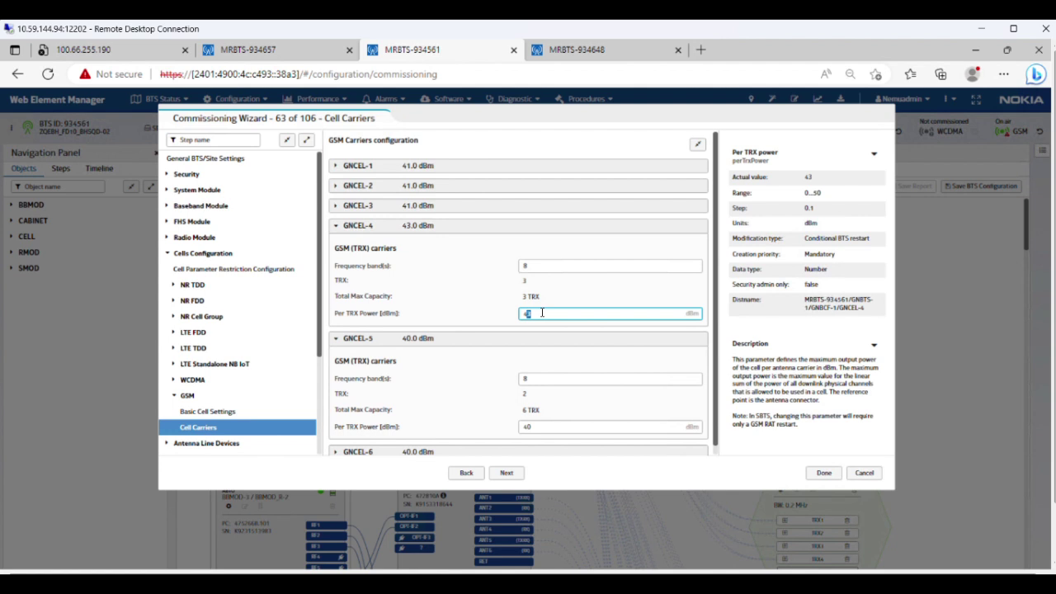
text(41)
Step: Clear the Frequency band(s) value of GNCEL-4, GNCEL-5 and GNCEL-6 in the GSM carriers configuration
click(533, 266)
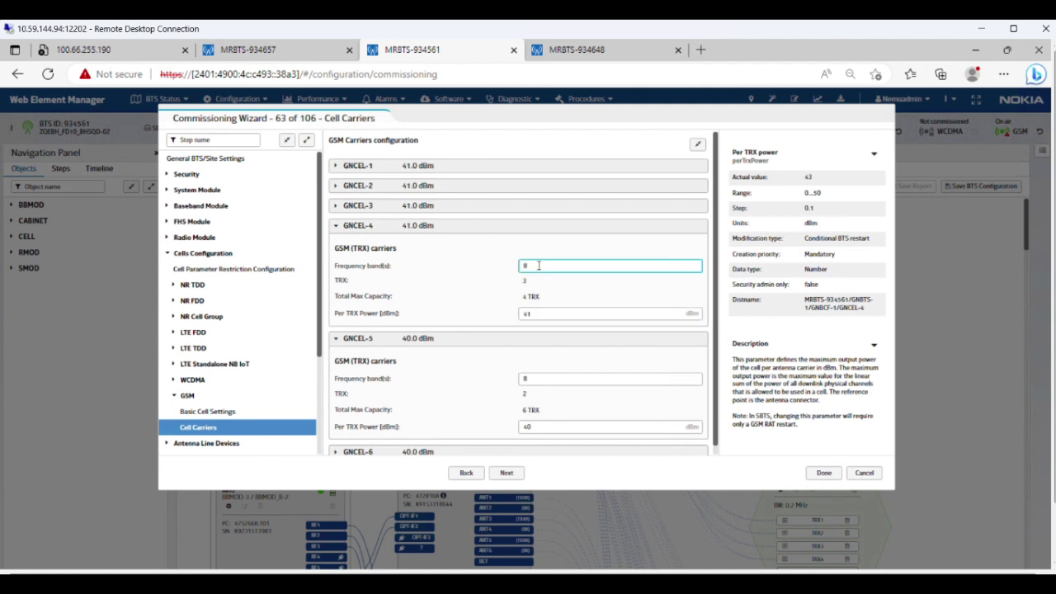
key(ctrl+a)
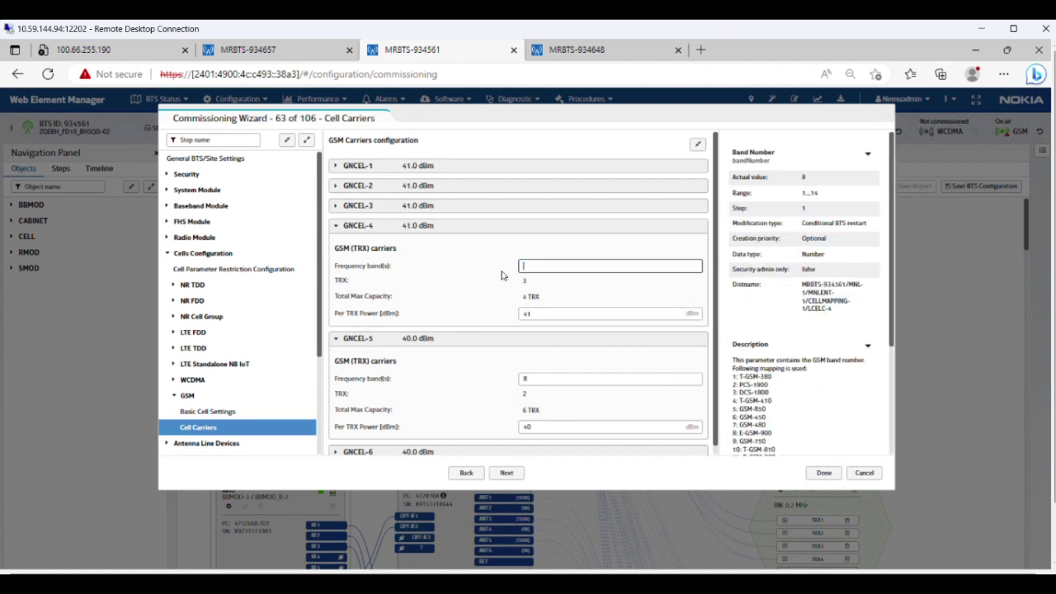
click(474, 229)
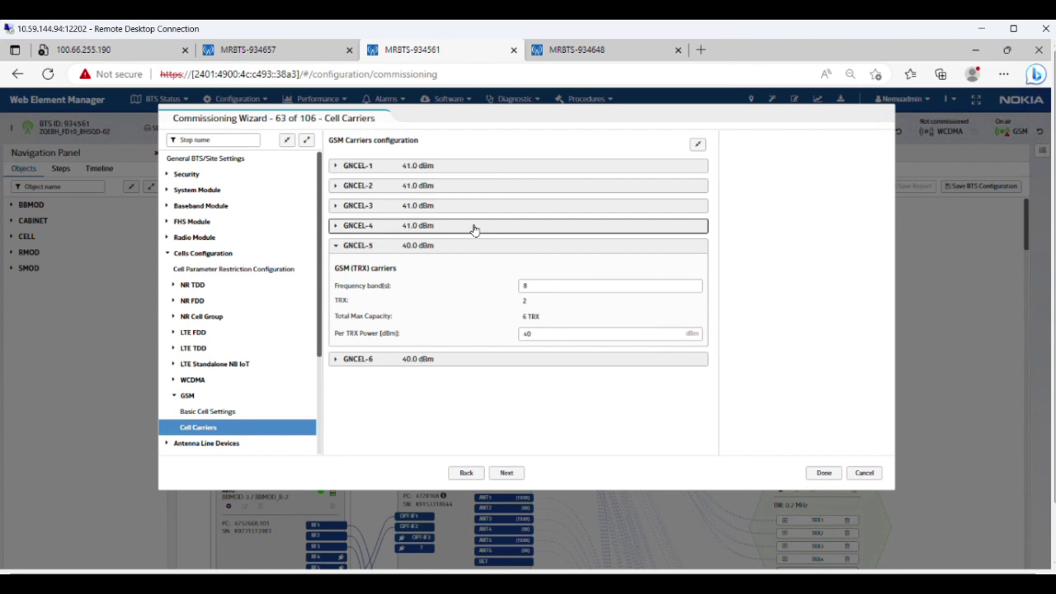
click(548, 286)
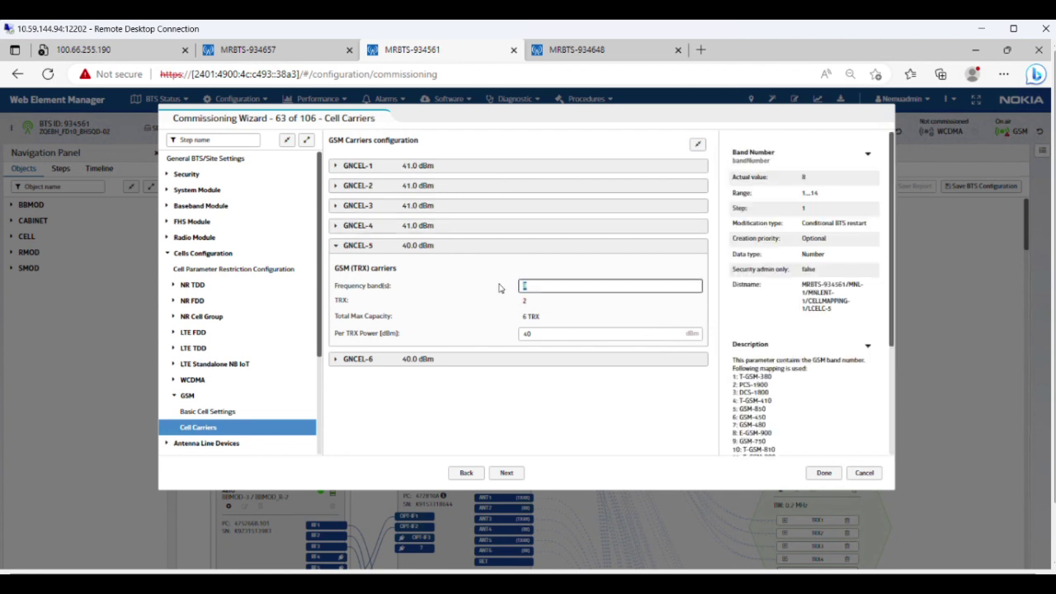
click(477, 256)
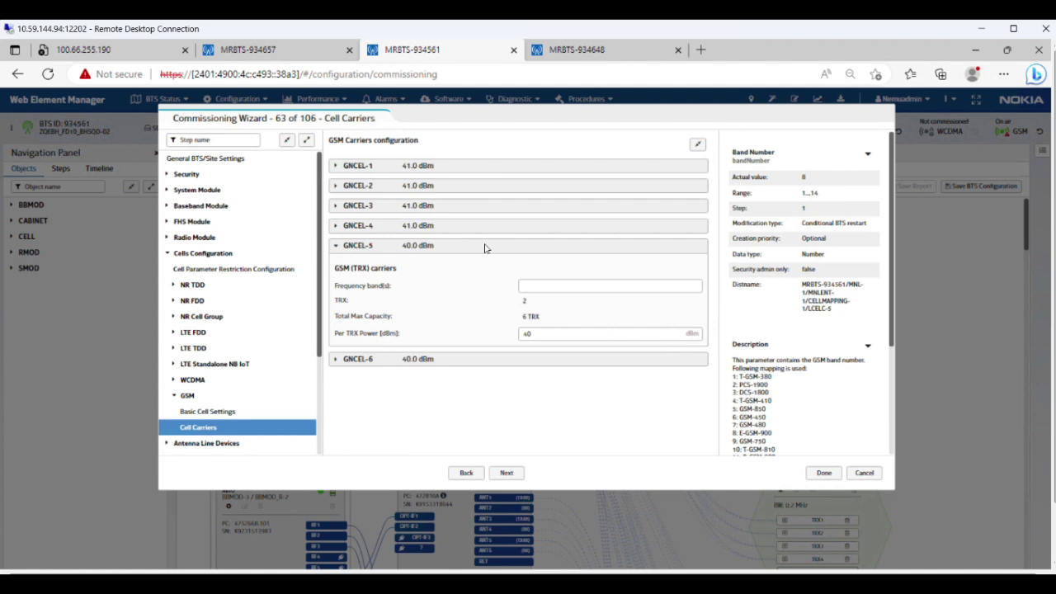
click(485, 249)
click(484, 266)
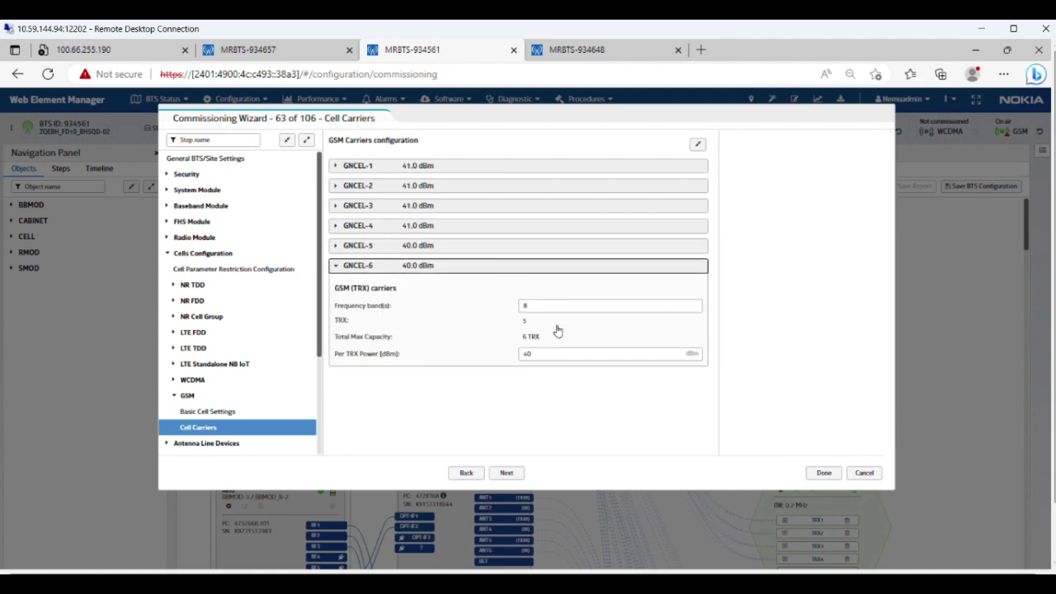
click(535, 306)
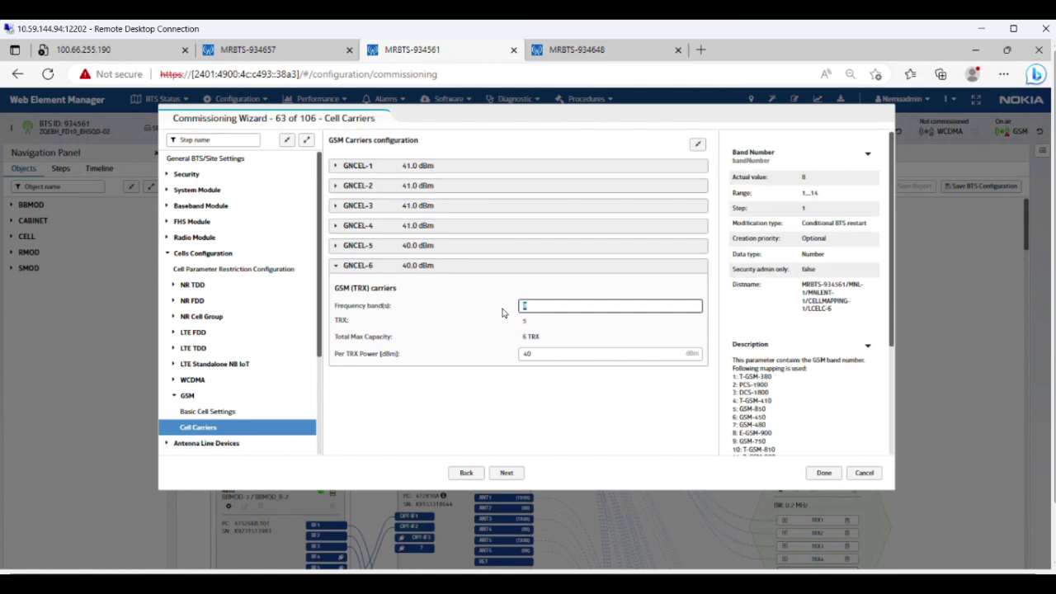
click(479, 346)
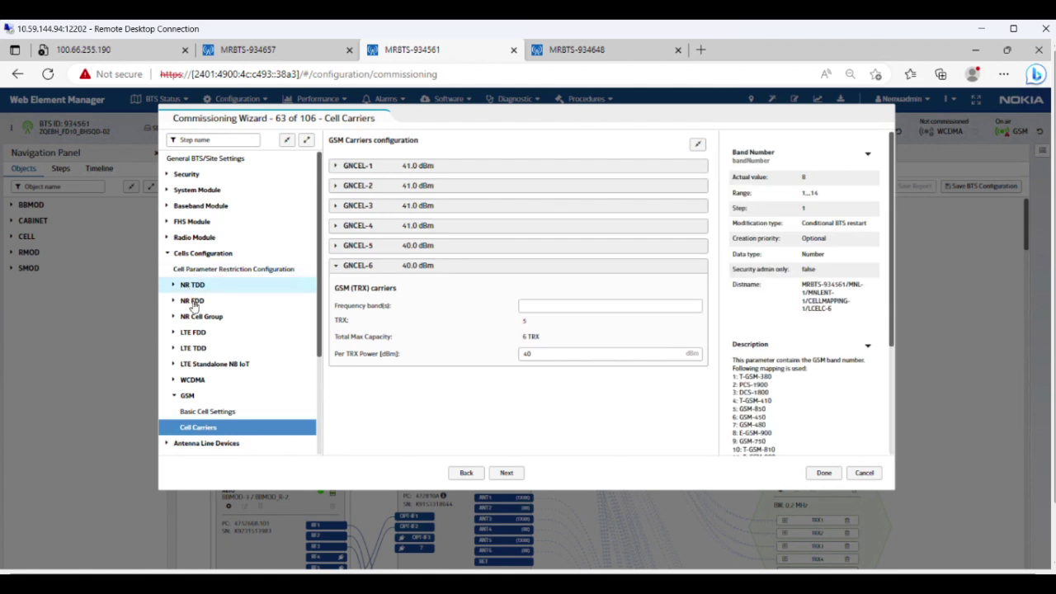
Step: Go to the LTE FDD Cell Carriers step and set the cell power of LNCEL-191 to 40.0 dBm
click(203, 332)
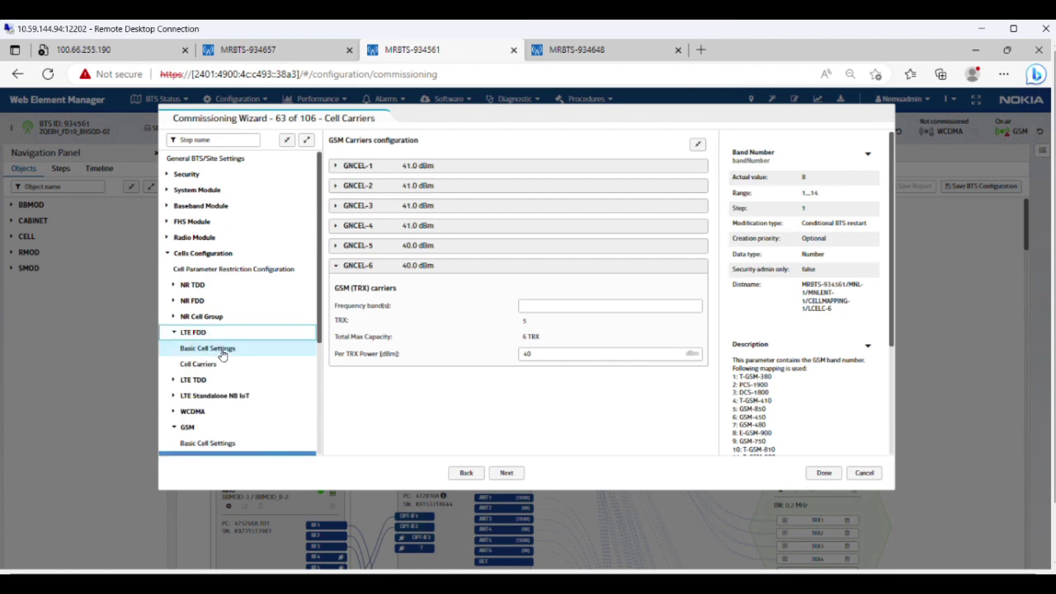
click(243, 352)
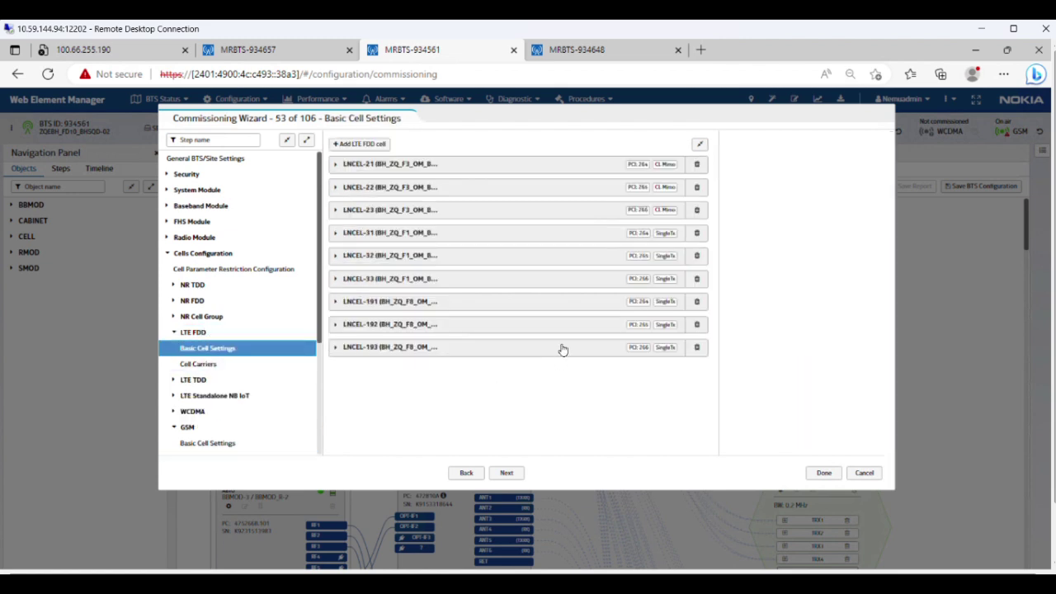
click(507, 475)
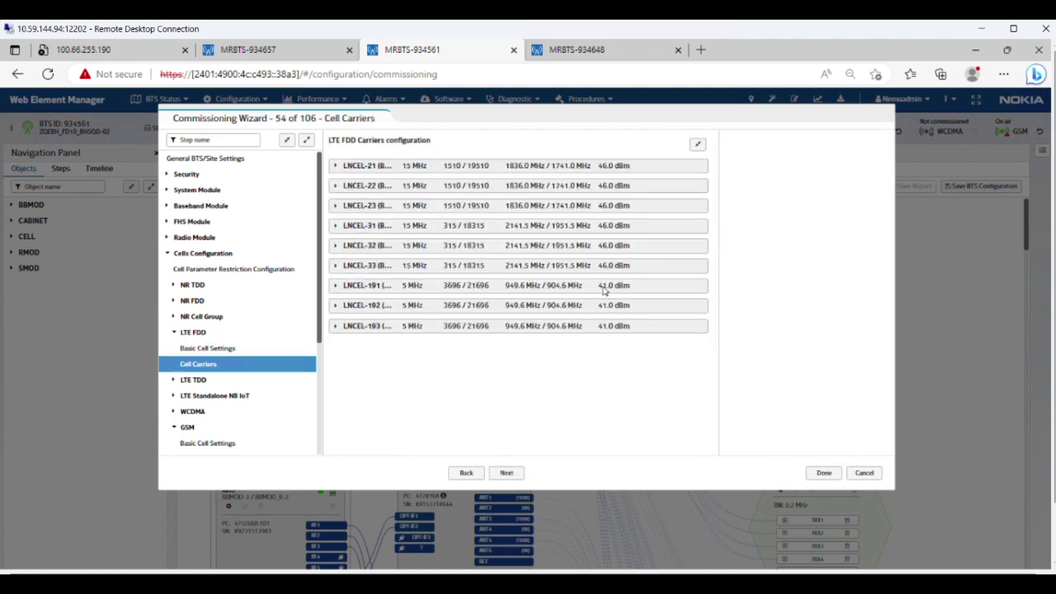
click(605, 292)
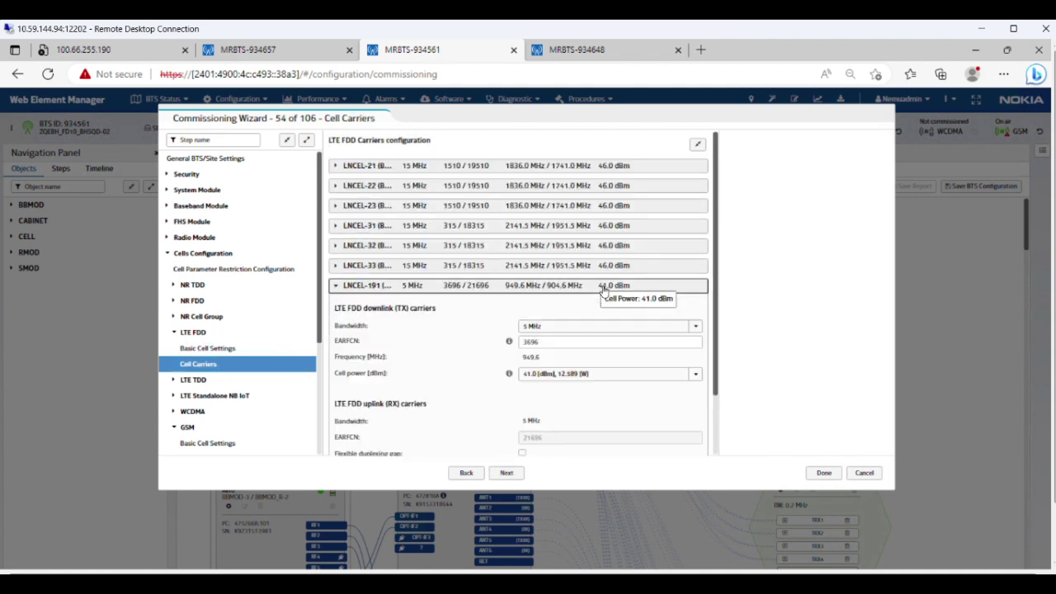
click(549, 373)
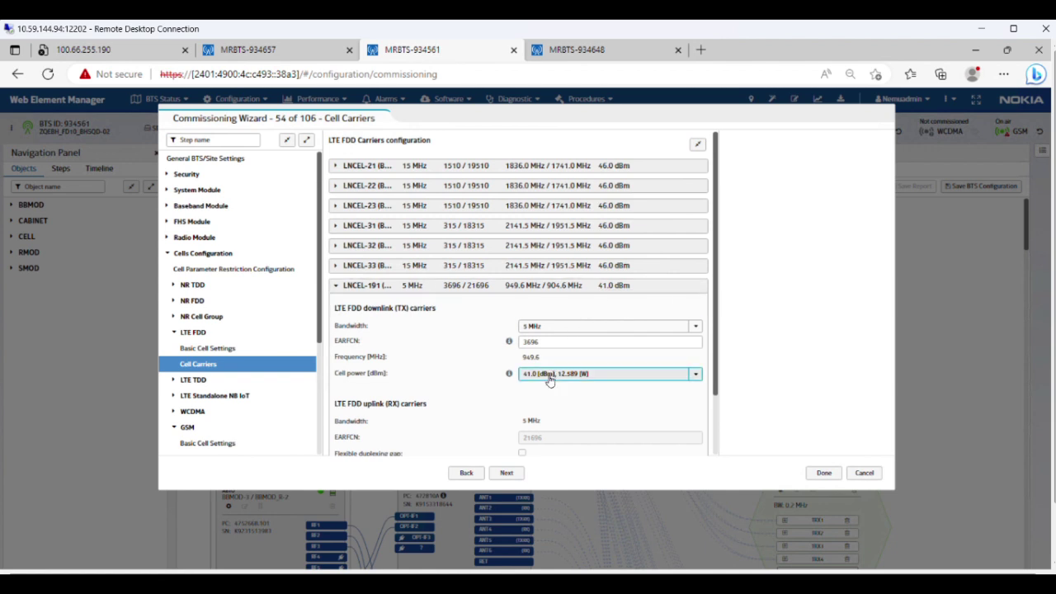
scroll(569, 409, down, 5)
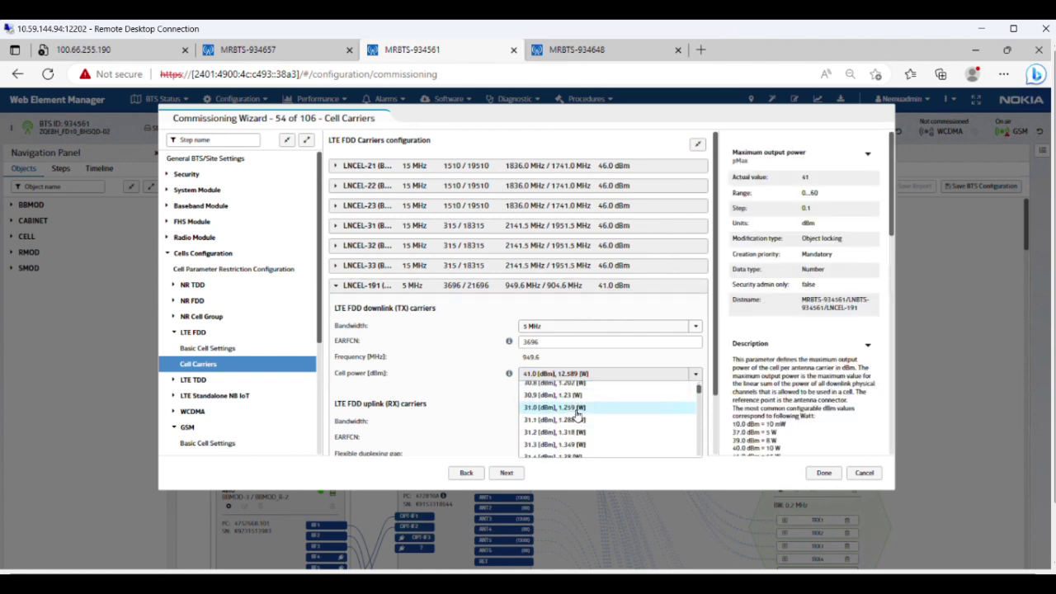
scroll(576, 413, down, 5)
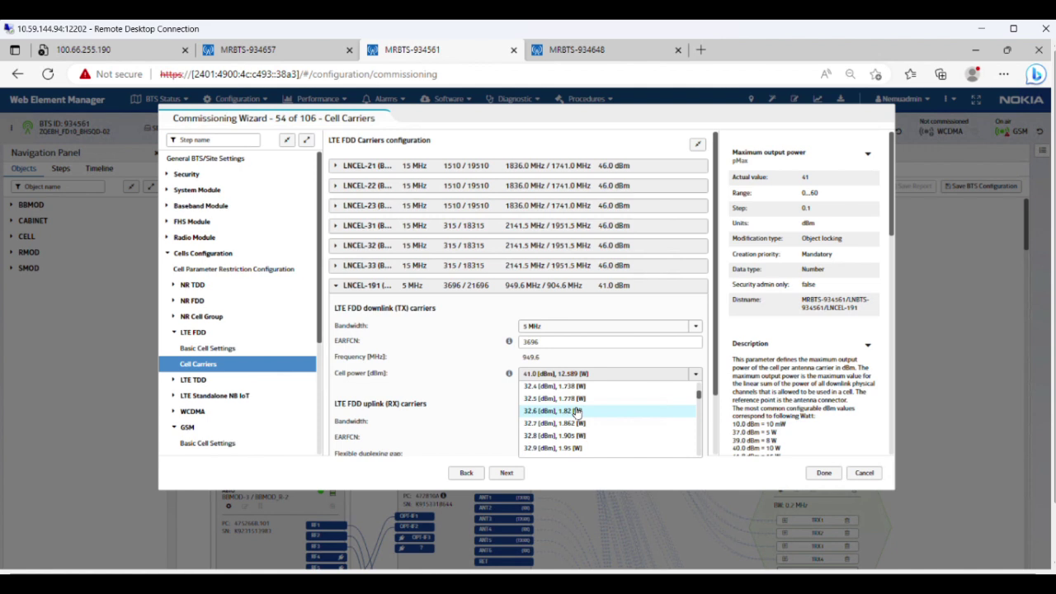
scroll(575, 412, down, 5)
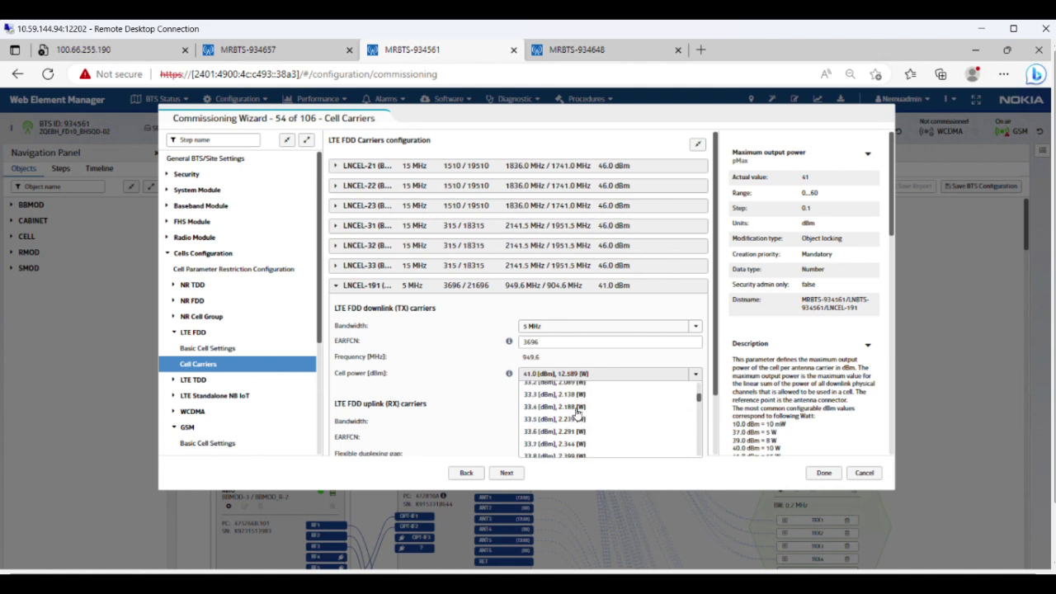
scroll(577, 412, down, 5)
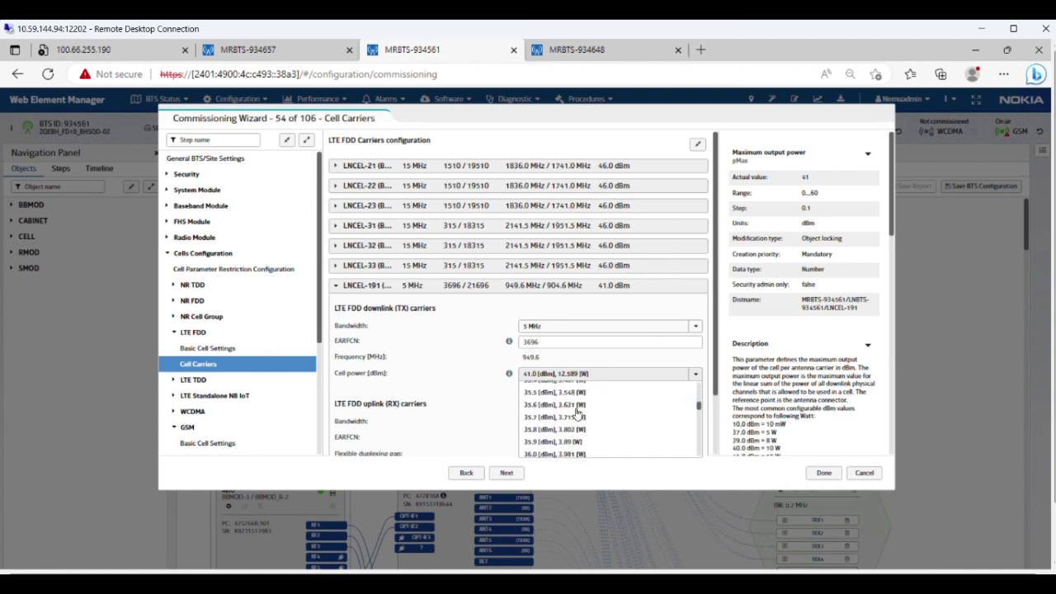
scroll(578, 411, down, 6)
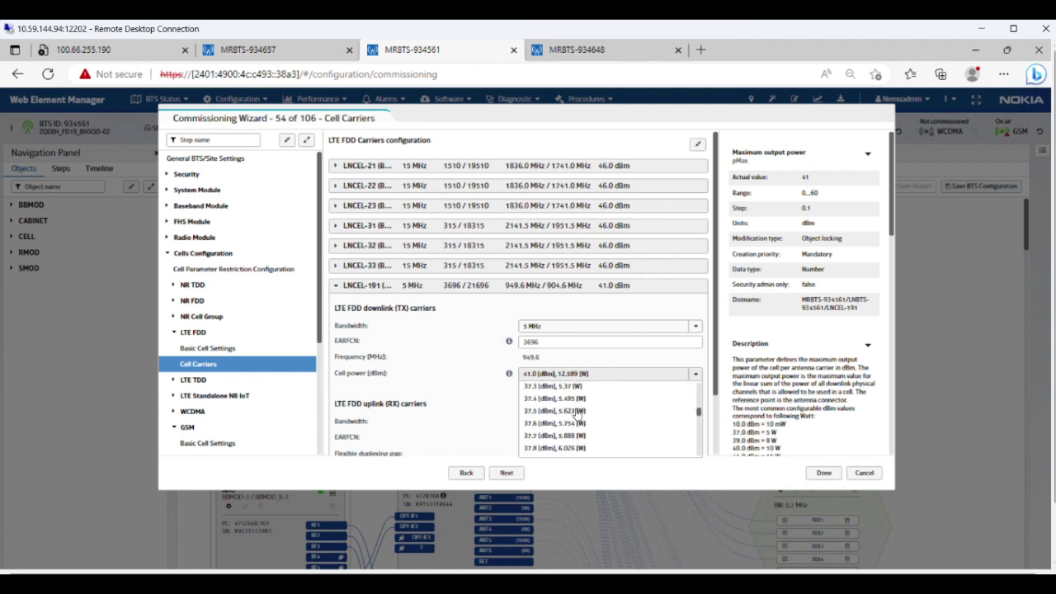
scroll(578, 413, down, 5)
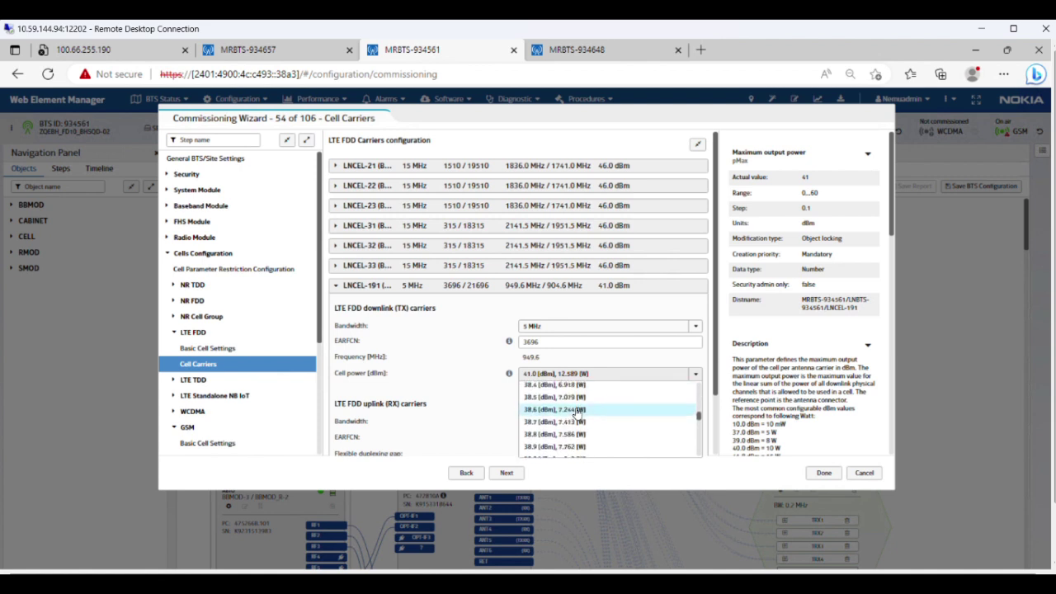
scroll(577, 412, down, 2)
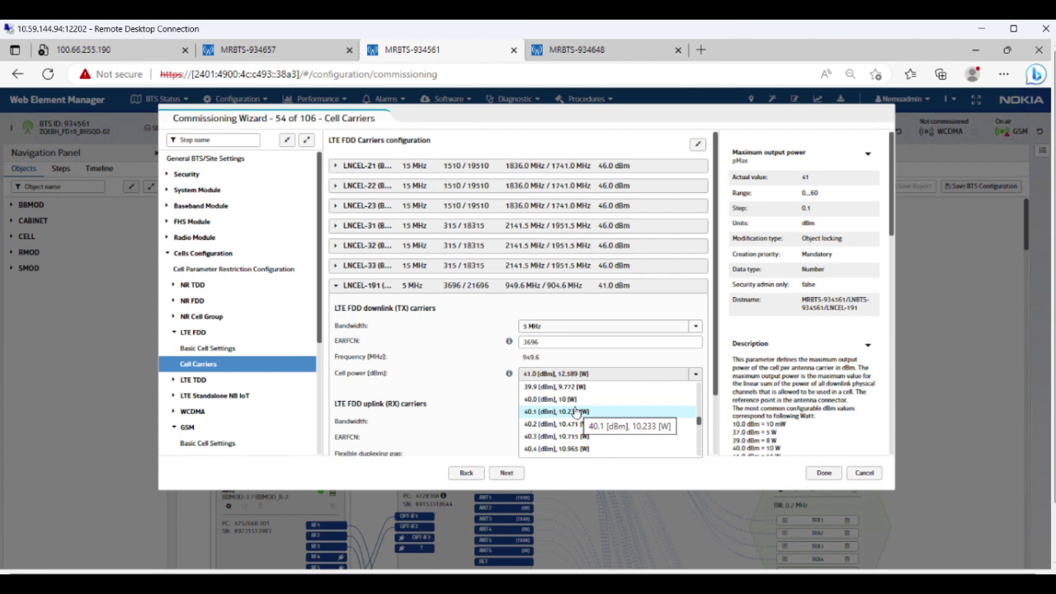
click(551, 399)
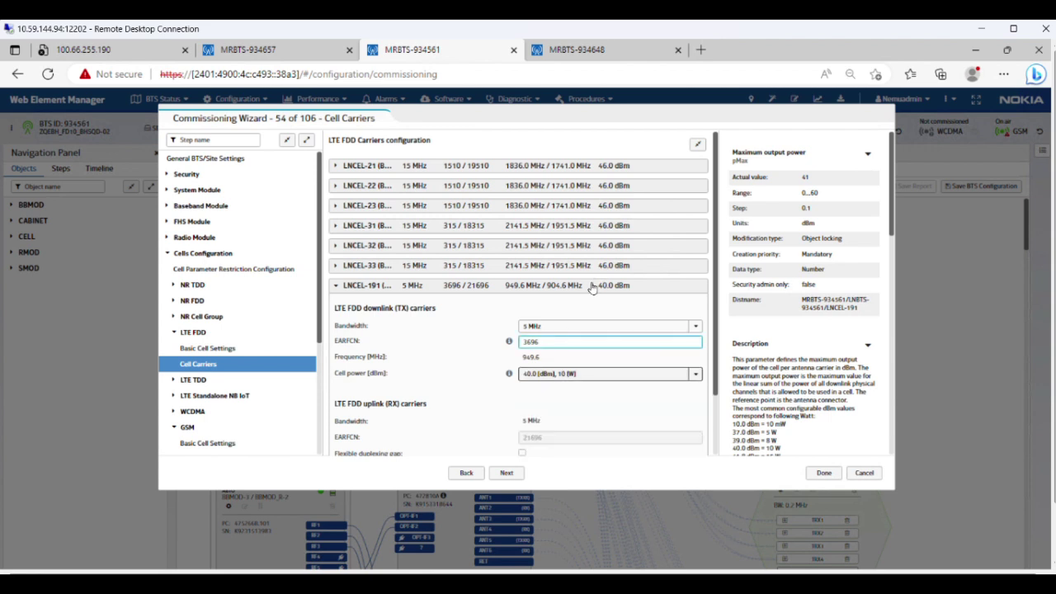
click(630, 287)
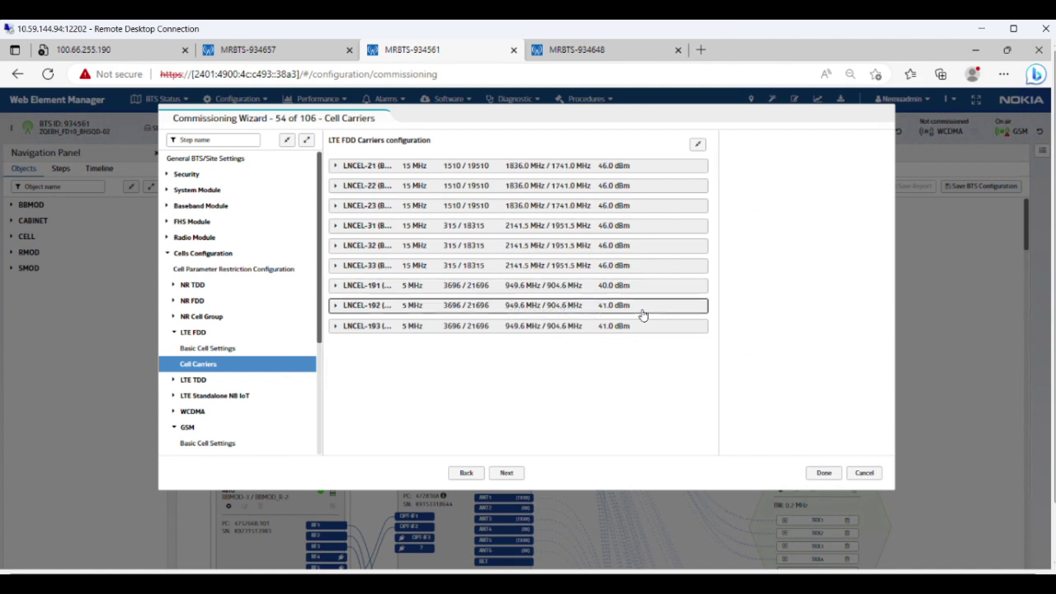
Step: Set the cell power of LNCEL-192 to 40.0 dBm in the LTE FDD carriers configuration
click(643, 313)
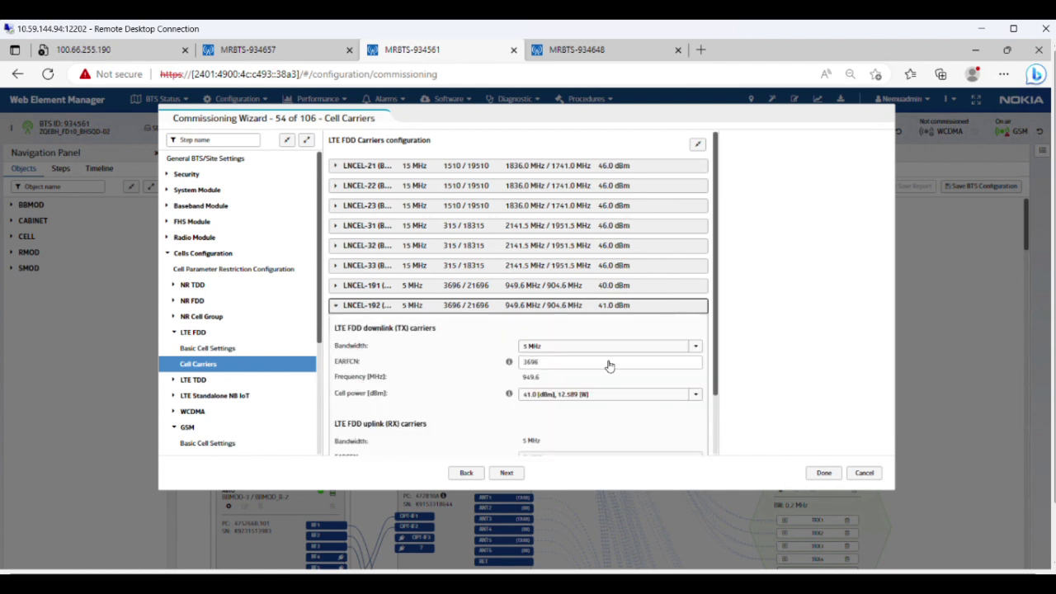
click(557, 396)
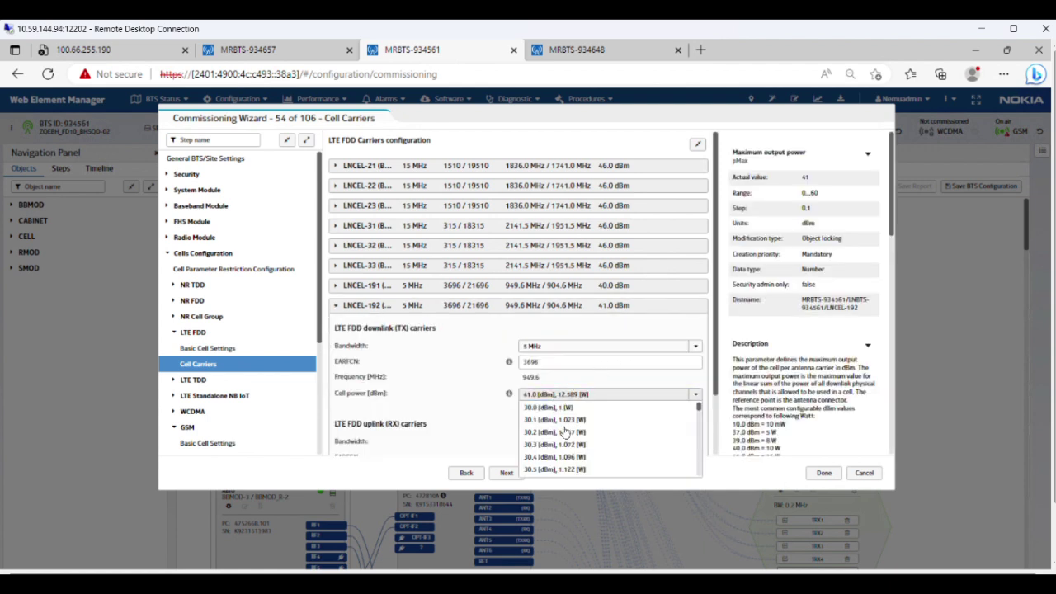
scroll(560, 437, down, 5)
scroll(559, 438, down, 12)
scroll(561, 441, down, 8)
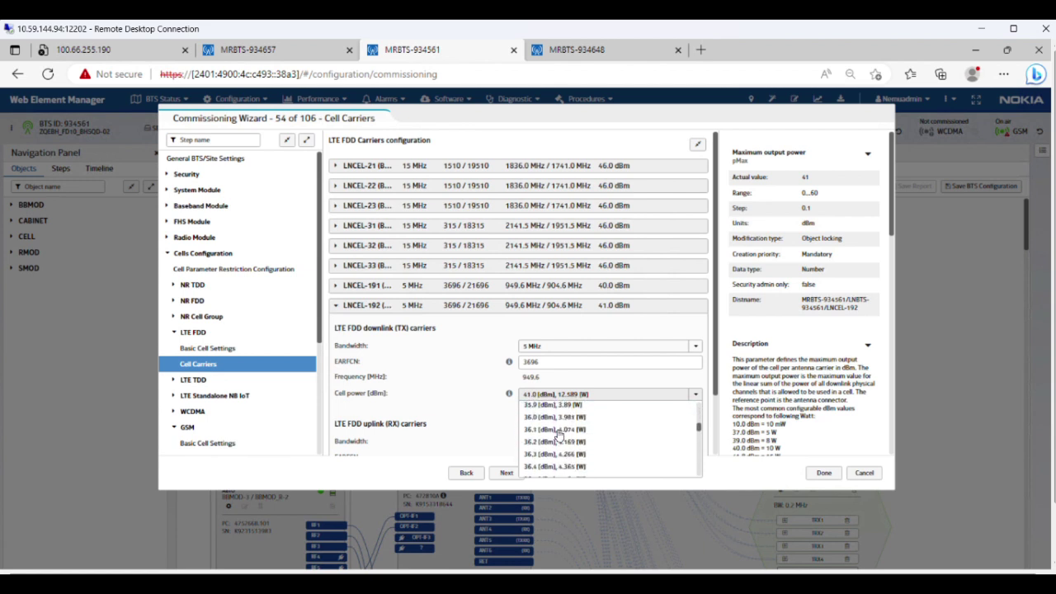
scroll(569, 448, down, 7)
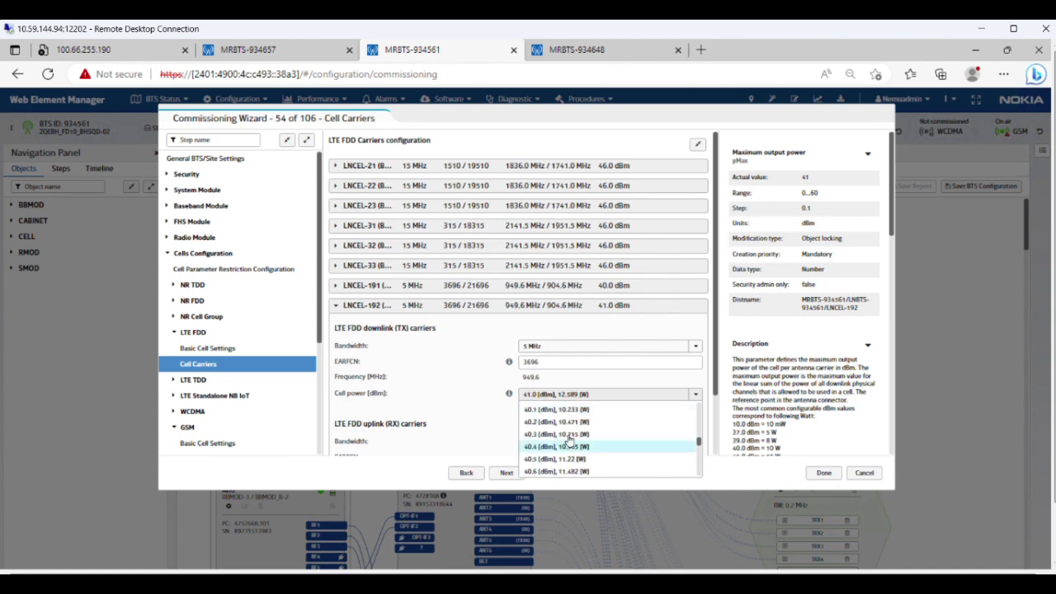
scroll(555, 436, up, 1)
click(542, 423)
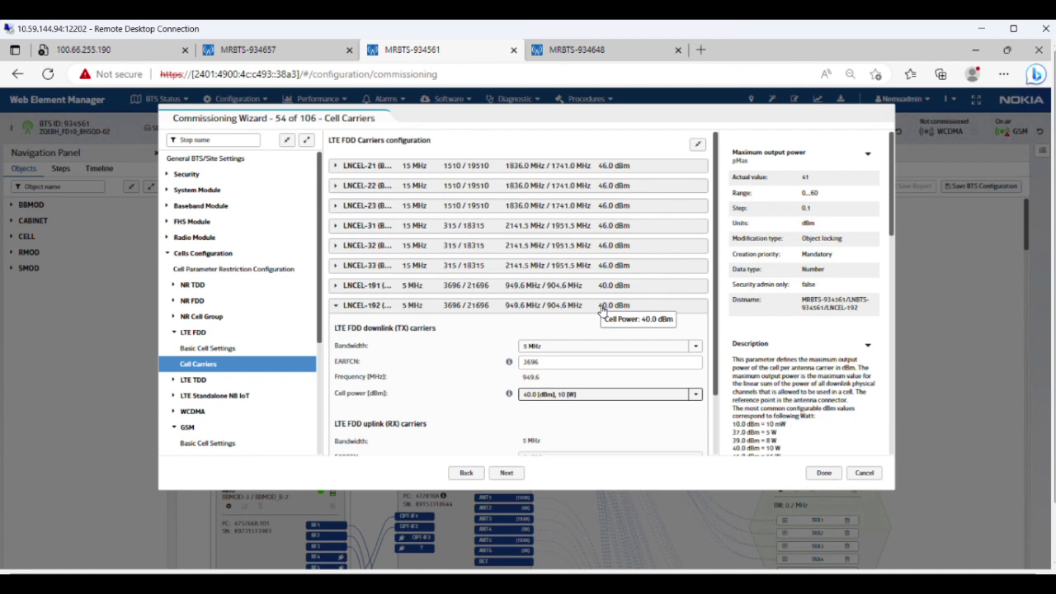
click(602, 307)
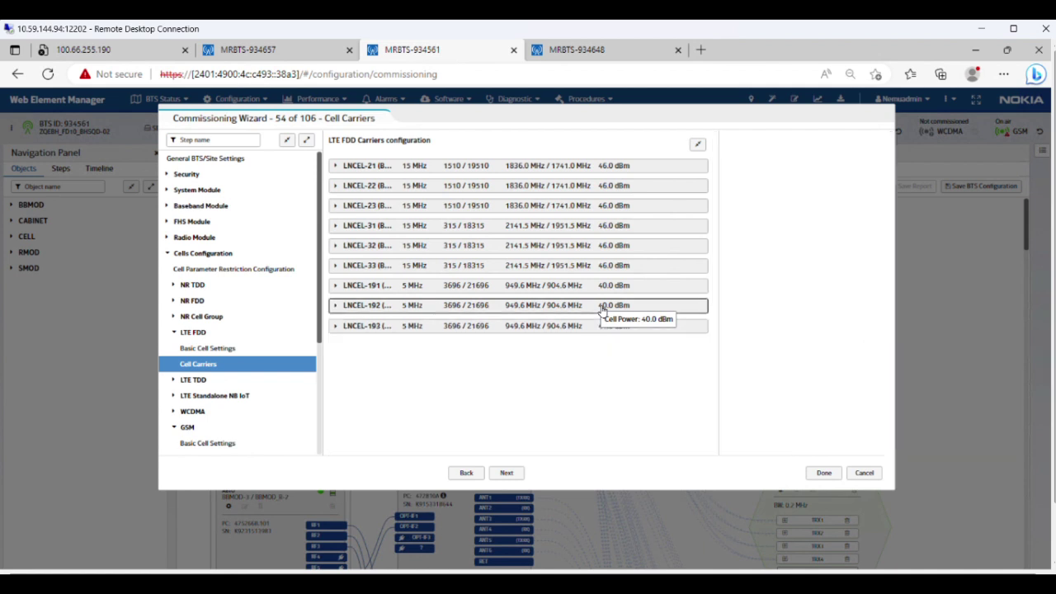
Step: Set the cell power of LNCEL-193 to 40.1 dBm in the LTE FDD carriers configuration
click(498, 326)
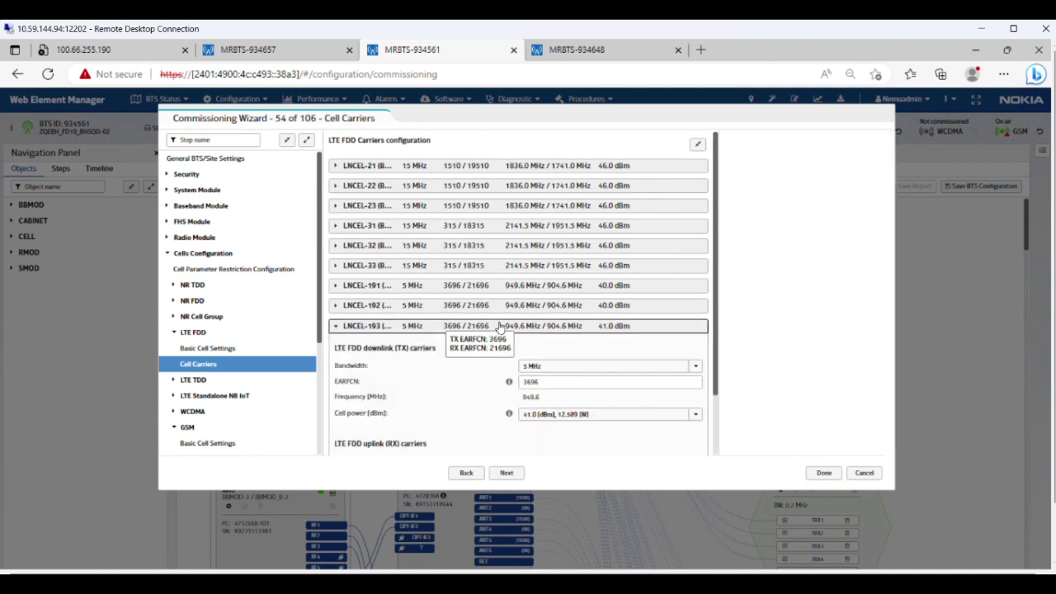
click(547, 415)
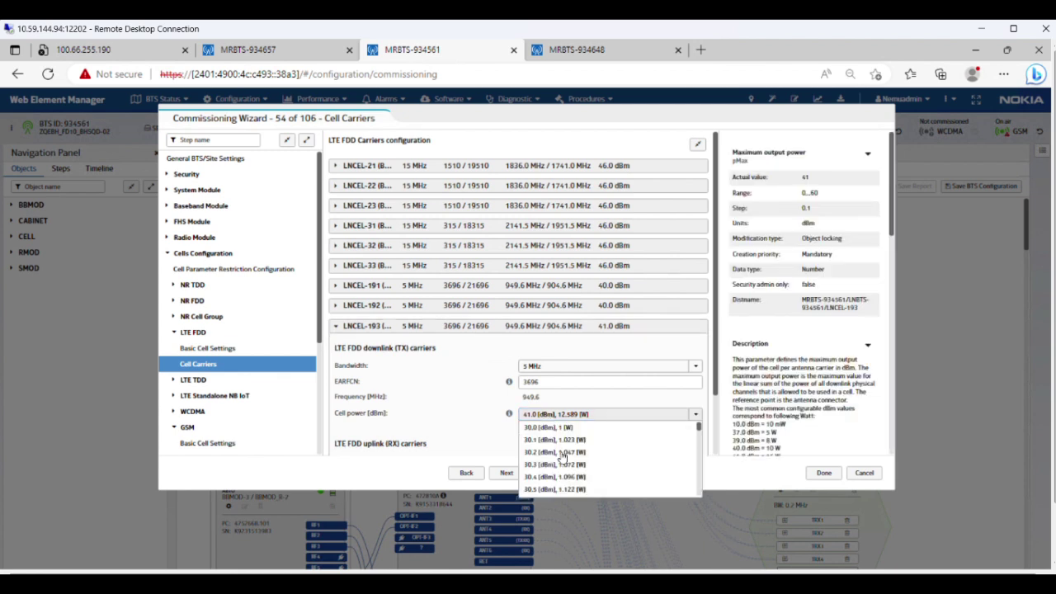
scroll(561, 459, down, 5)
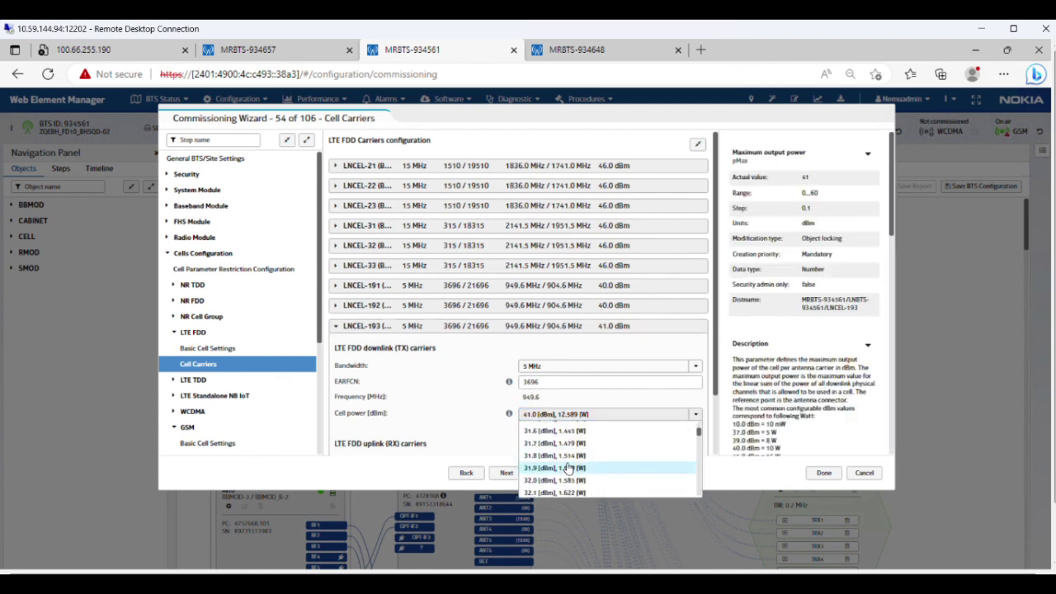
scroll(568, 467, down, 6)
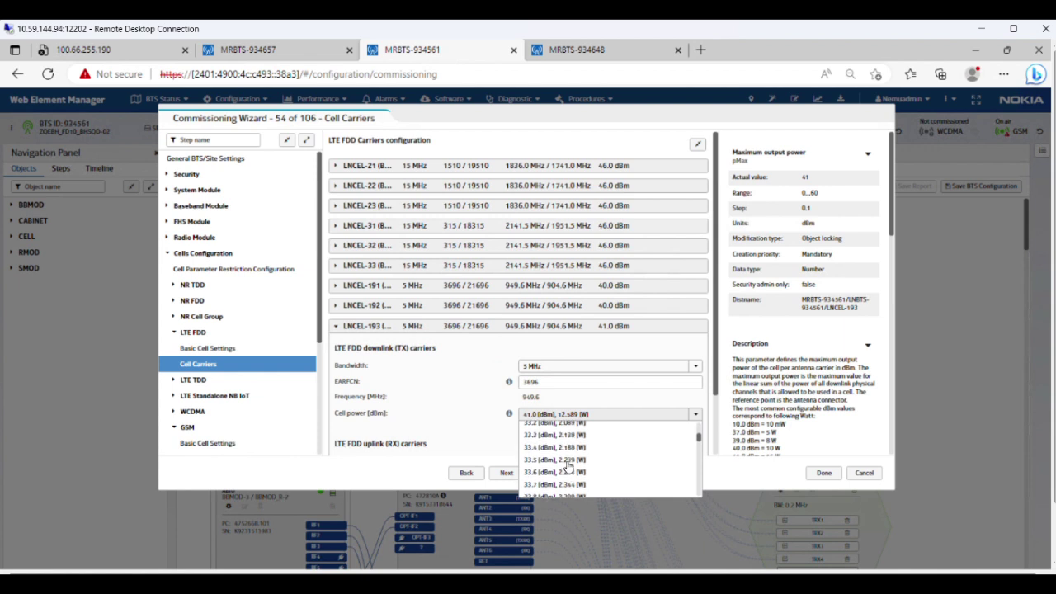
scroll(567, 466, down, 6)
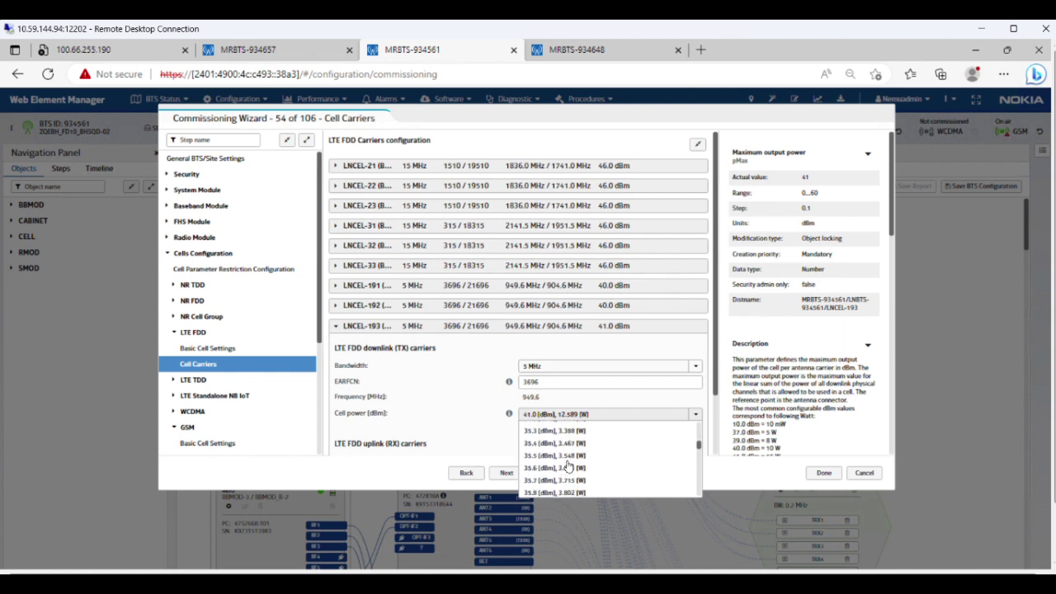
scroll(568, 466, down, 7)
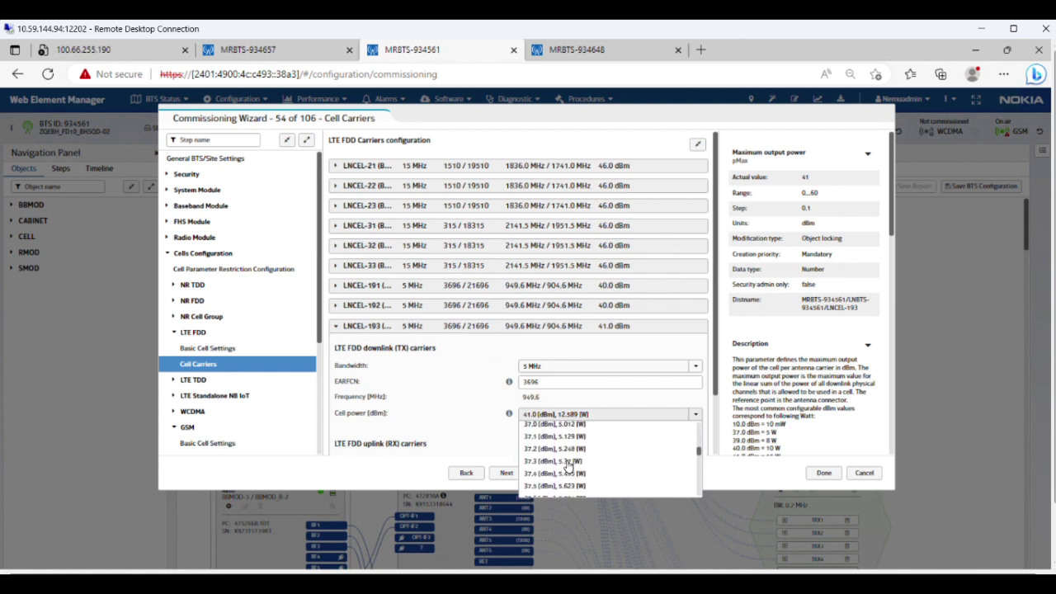
scroll(567, 466, down, 7)
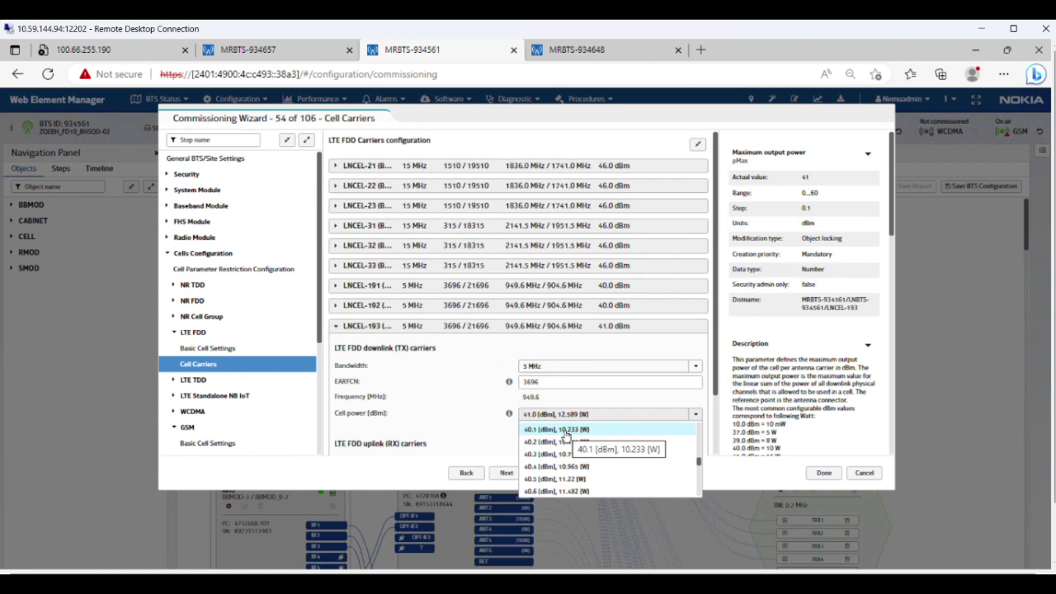
click(566, 430)
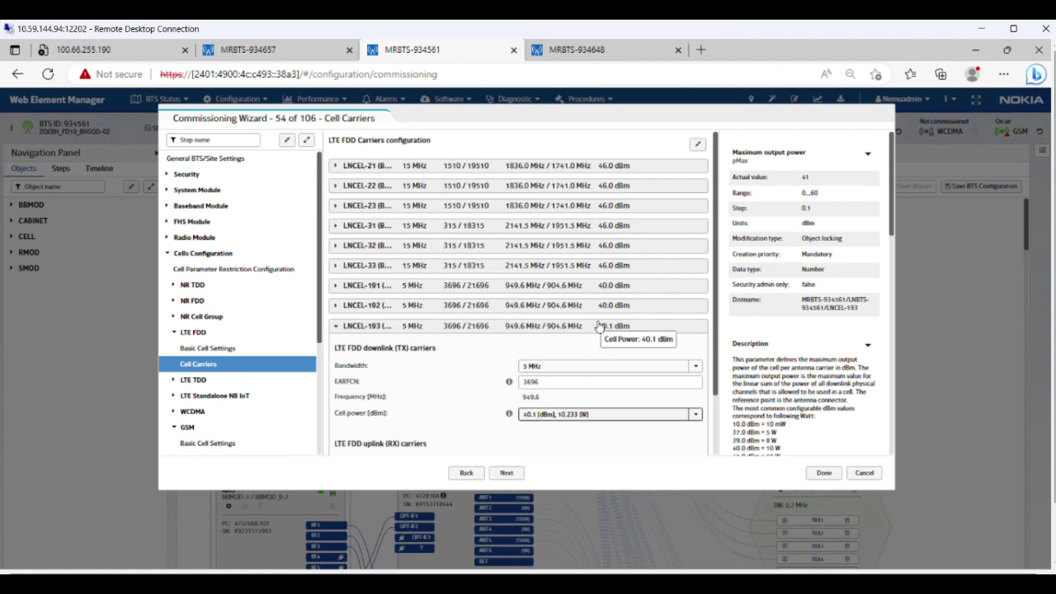
click(599, 326)
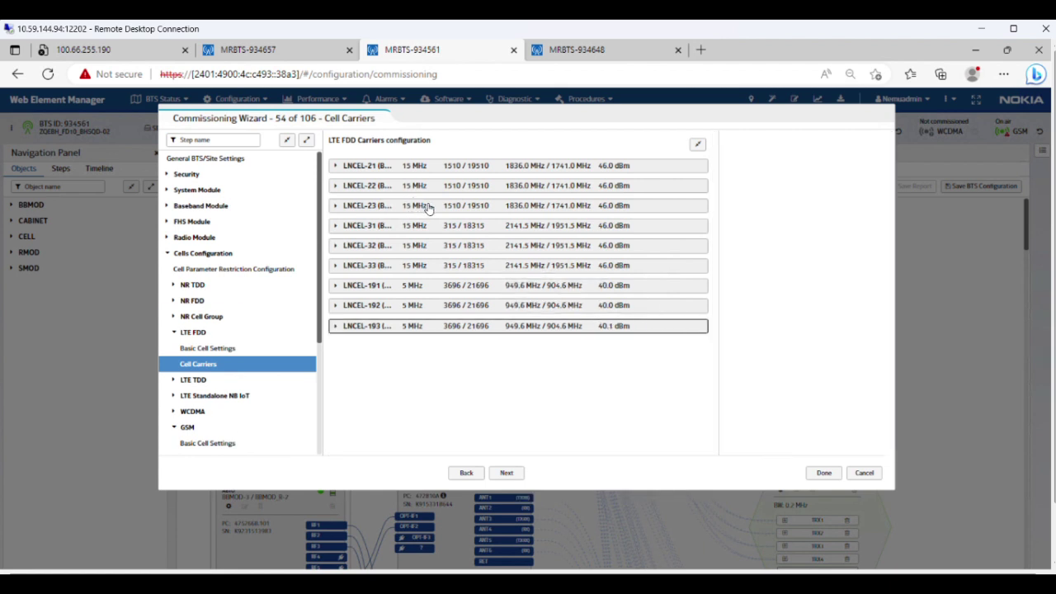
Step: Set the cell power of LNCEL-23 to 43.0 dBm in the LTE FDD carriers configuration
click(544, 206)
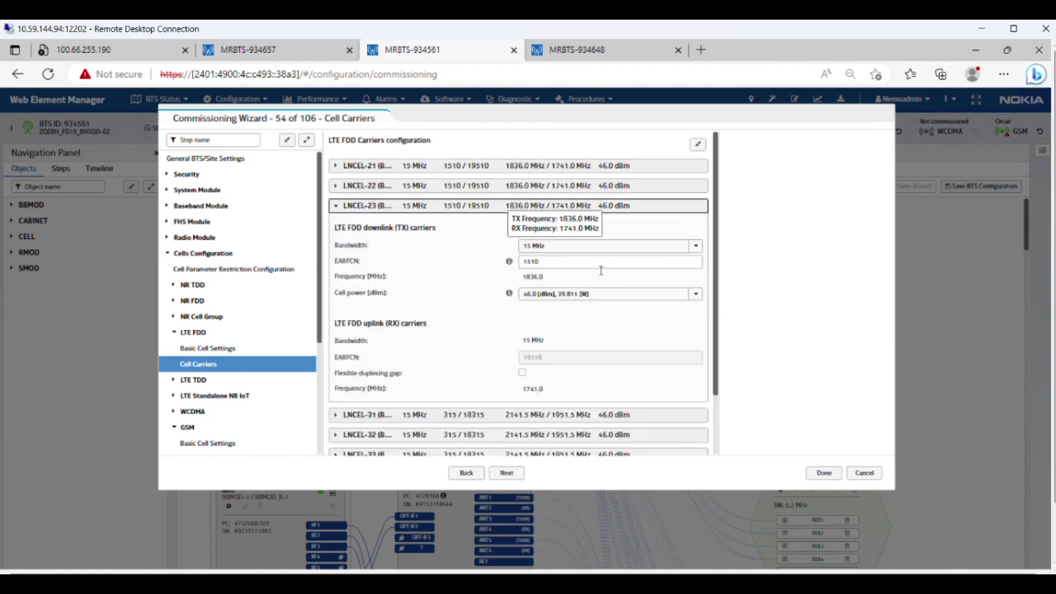
click(557, 295)
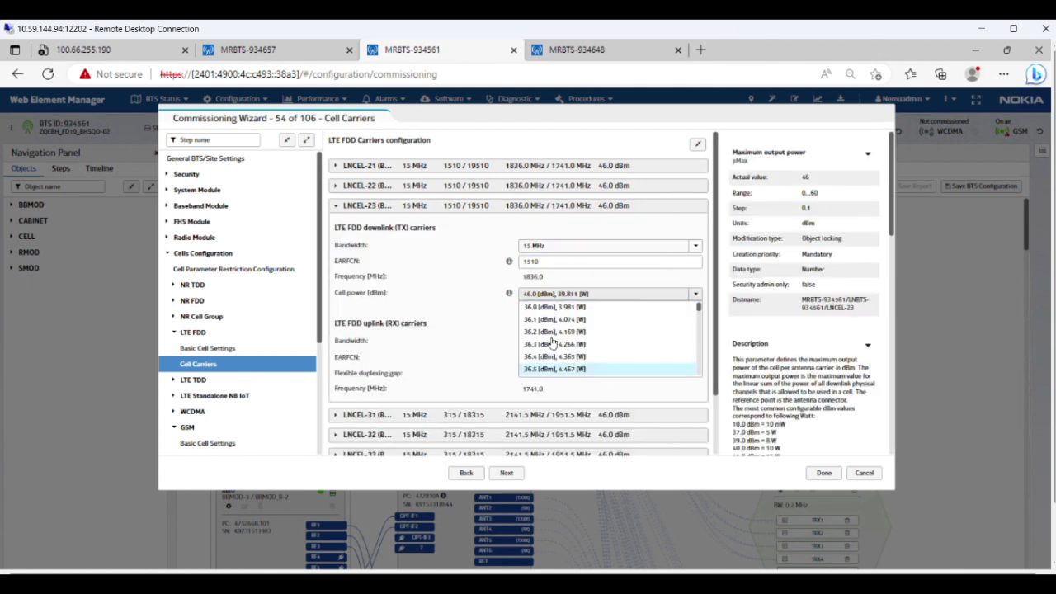
scroll(552, 341, down, 4)
scroll(551, 341, down, 5)
scroll(551, 339, down, 7)
scroll(551, 339, down, 8)
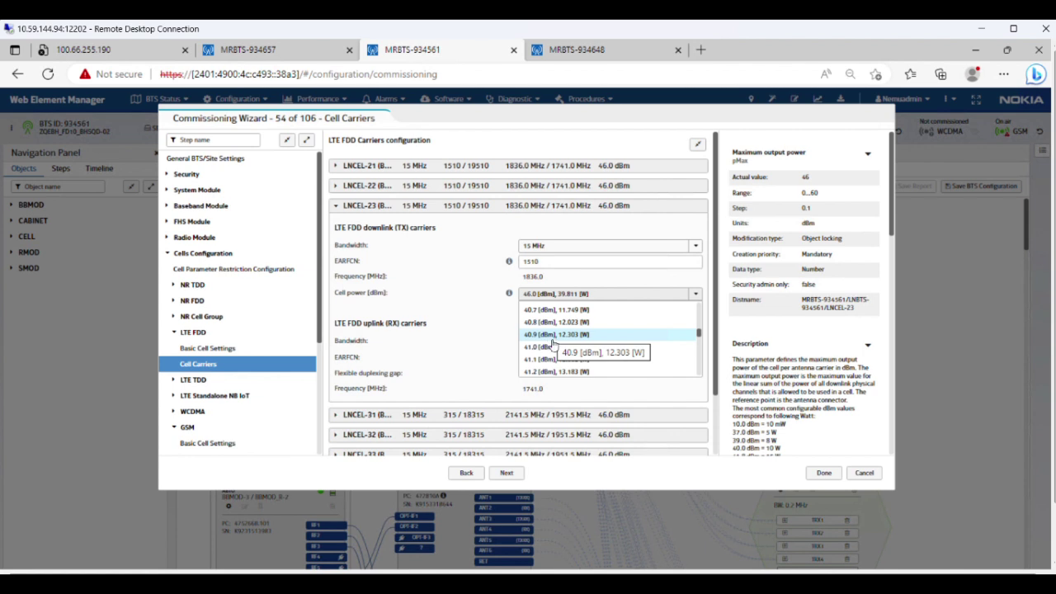
scroll(550, 338, down, 3)
scroll(552, 343, down, 3)
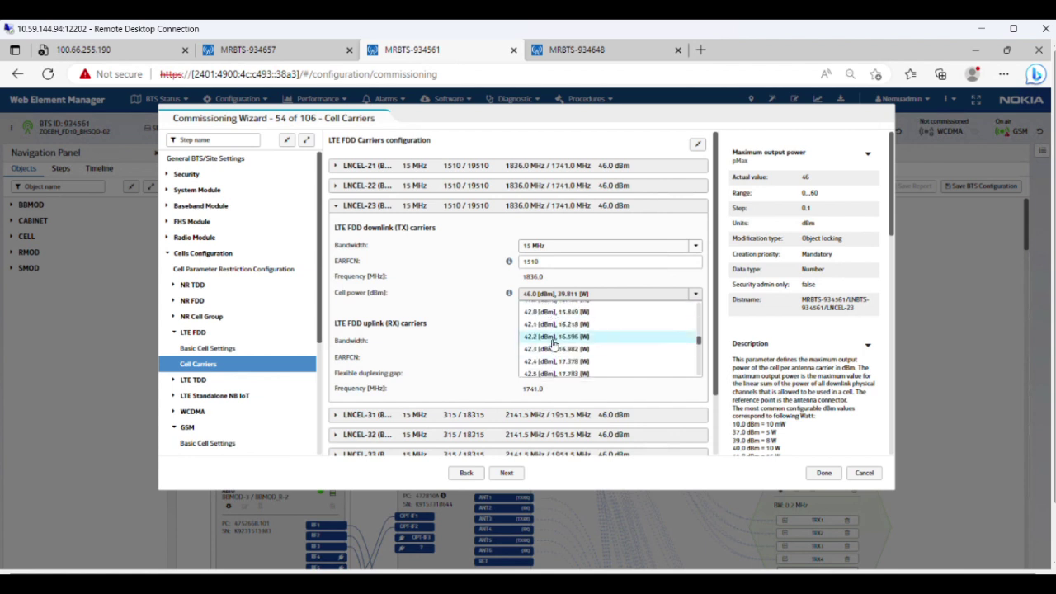
scroll(553, 343, down, 2)
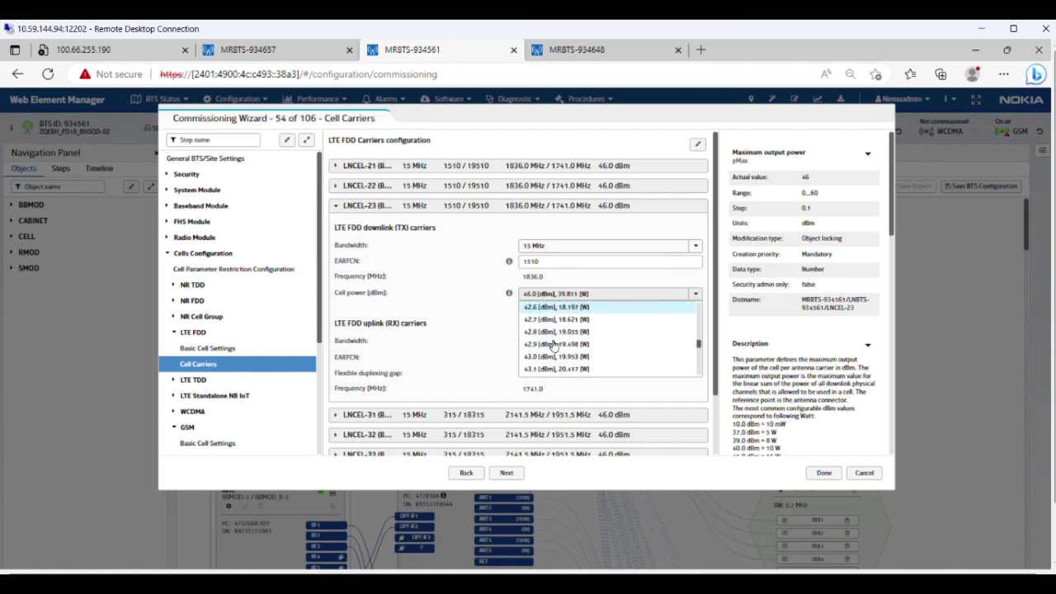
click(542, 357)
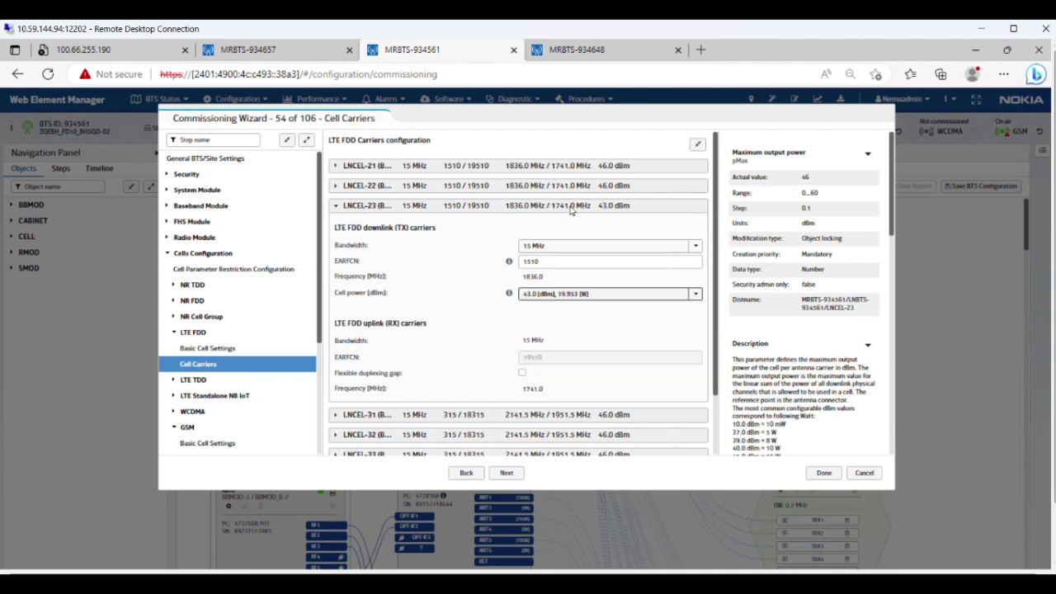
click(583, 201)
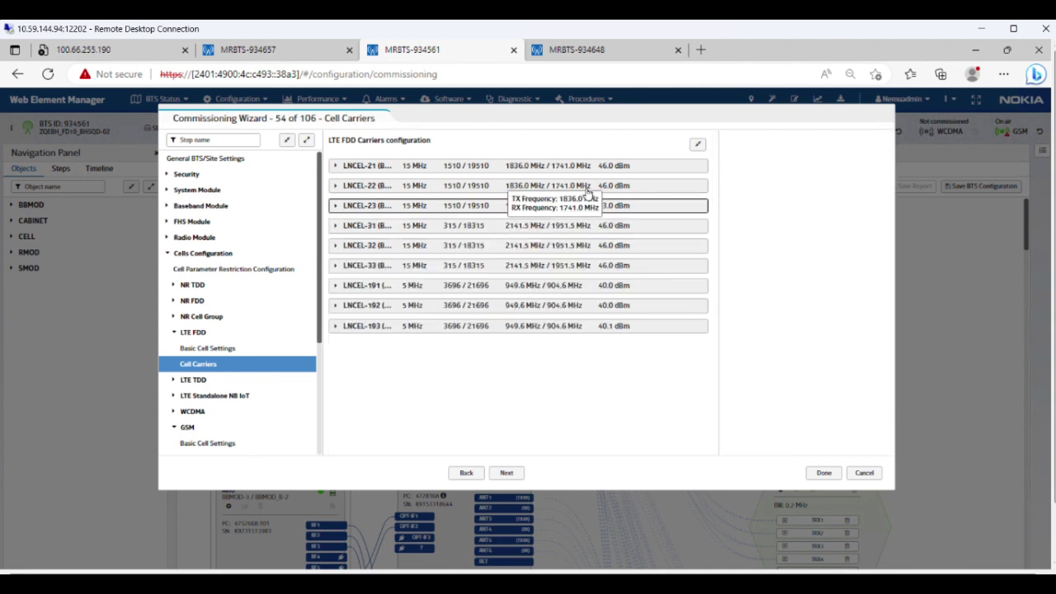
Step: Set the cell power of LNCEL-22 to 43.0 dBm in the LTE FDD carriers configuration
click(587, 188)
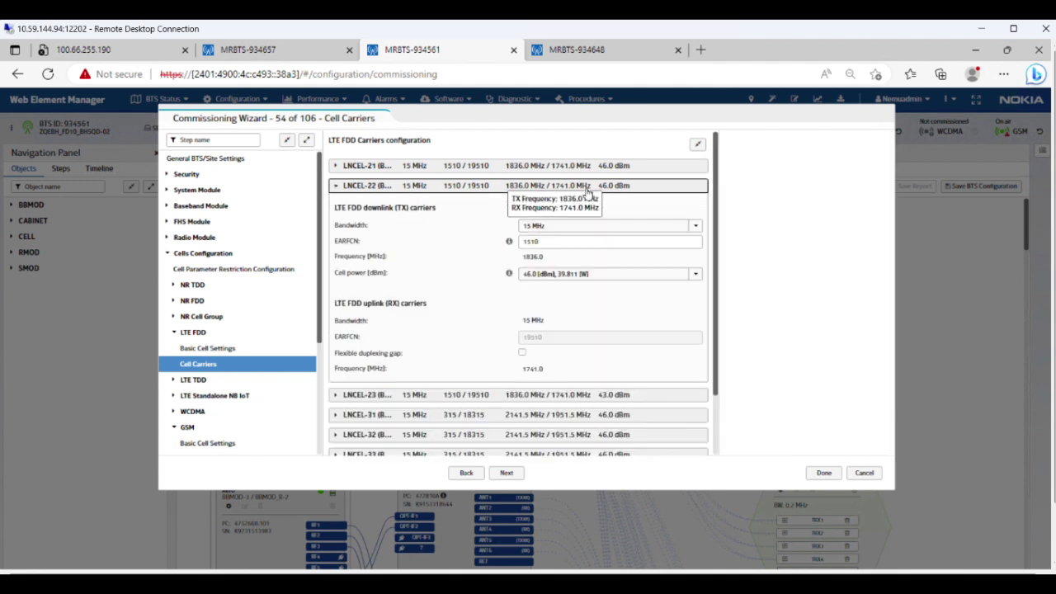
click(540, 275)
scroll(544, 340, down, 9)
scroll(544, 337, down, 4)
scroll(540, 332, down, 3)
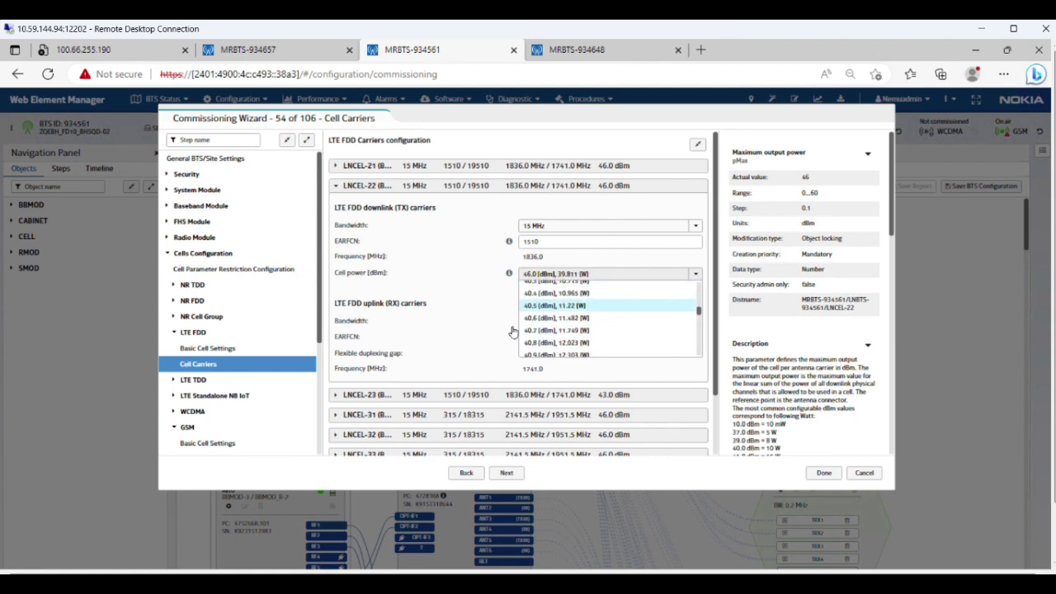
scroll(559, 334, down, 2)
scroll(561, 333, down, 5)
scroll(561, 333, down, 3)
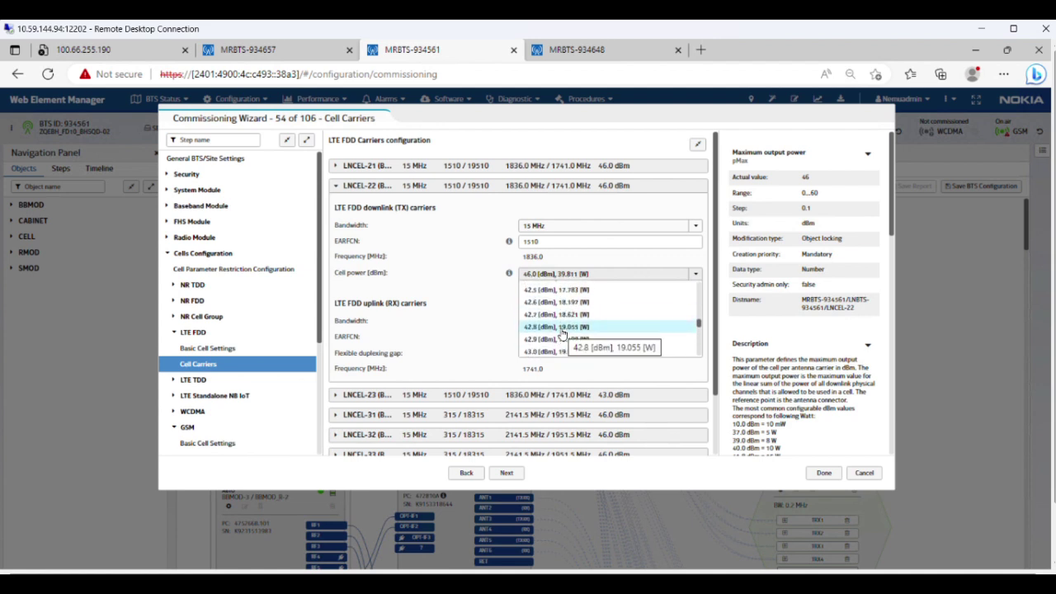
click(546, 351)
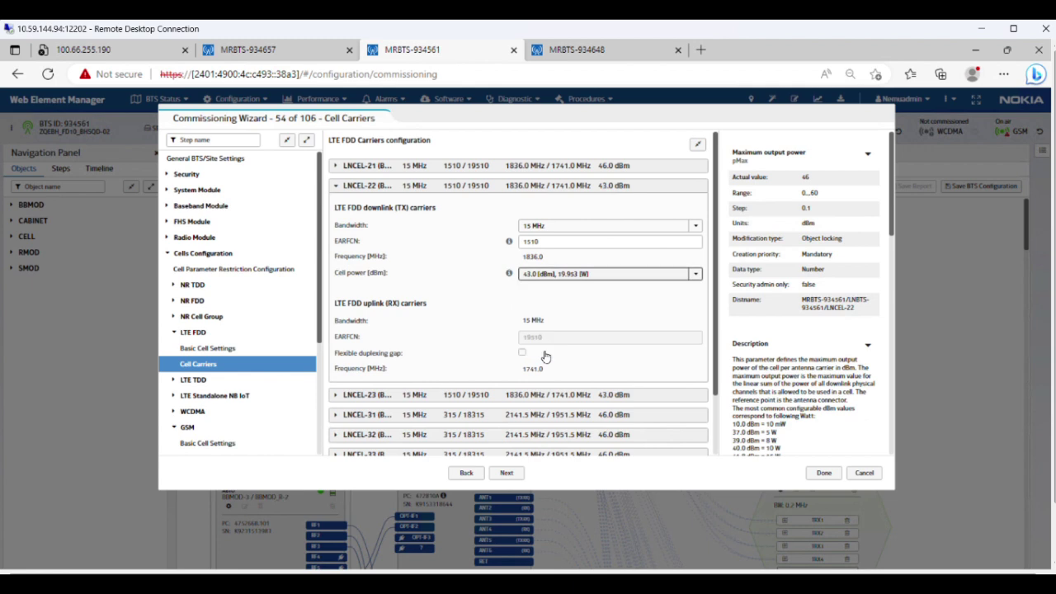
Step: Finish the commissioning wizard, then validate the CURRENT_BTS_CONF-1 plan and review its hardware errors
click(816, 474)
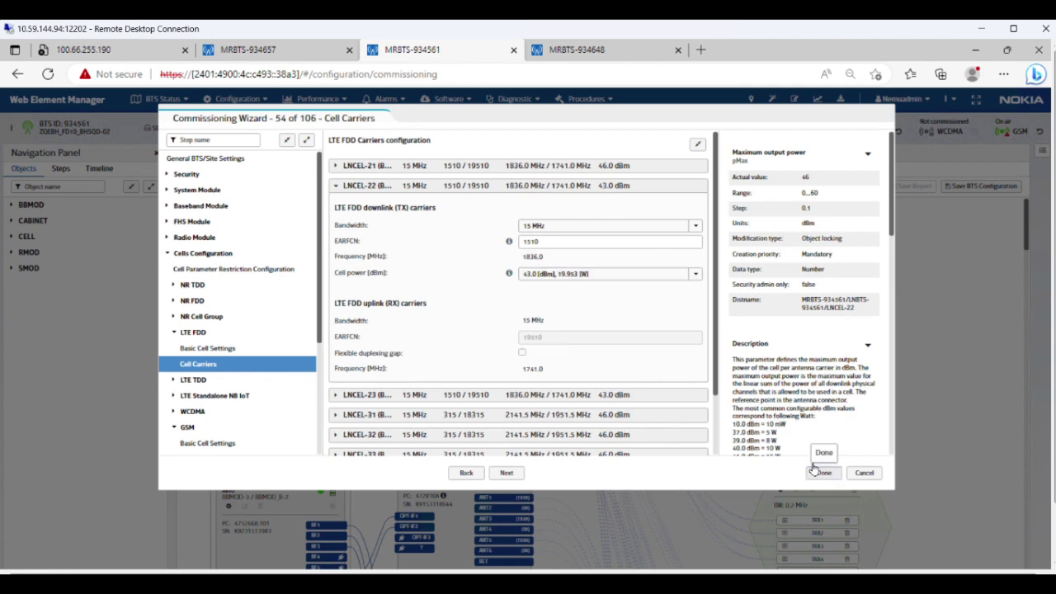
click(817, 472)
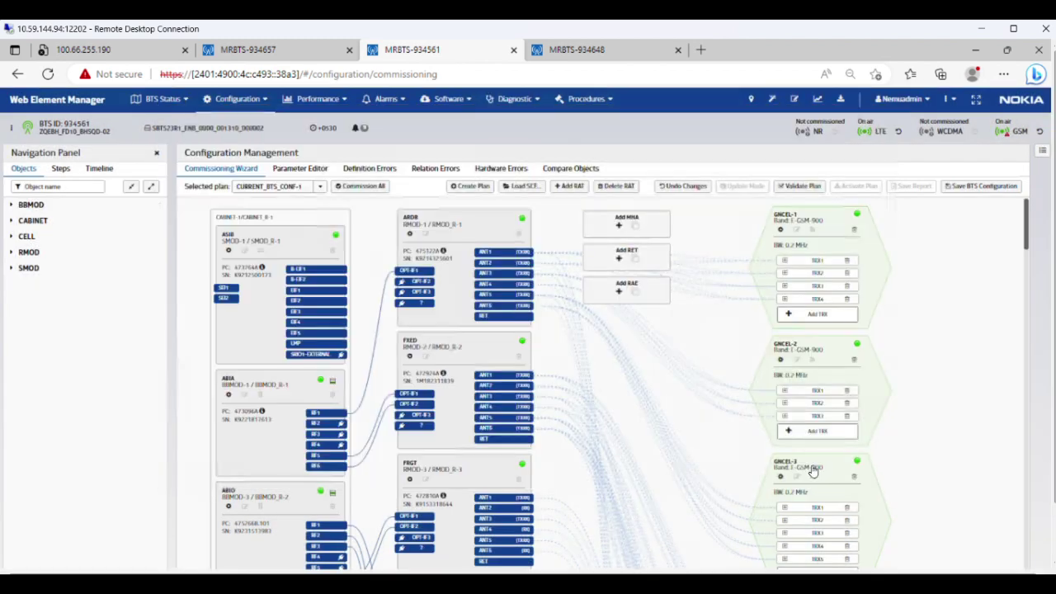
click(802, 187)
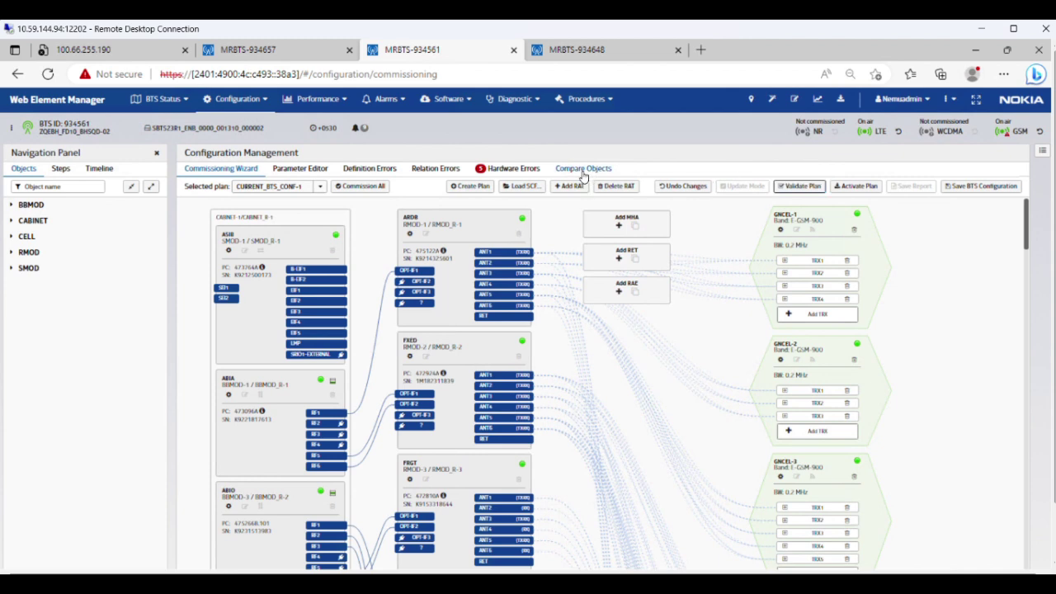
click(521, 173)
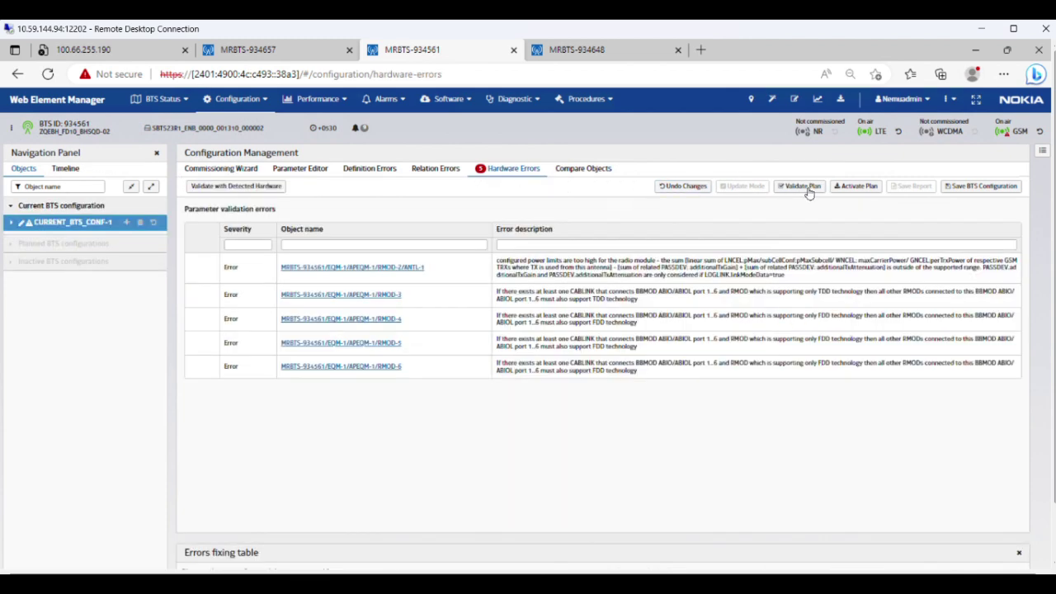
Step: Activate the CURRENT_BTS_CONF-1 plan on the BTS despite the validation errors and close the activation dialog
click(864, 187)
click(464, 294)
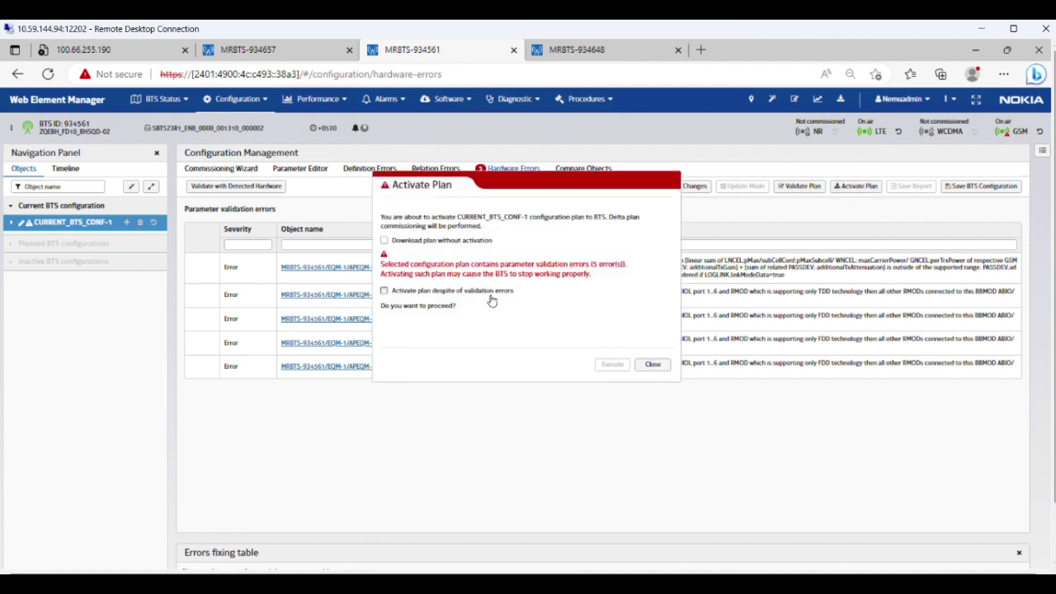
click(612, 364)
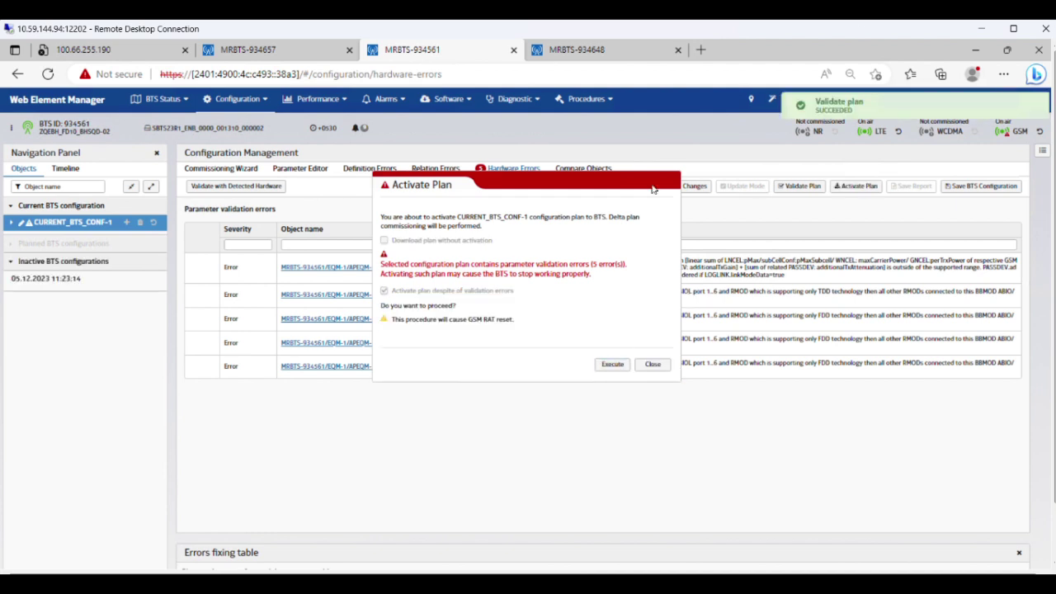
click(611, 364)
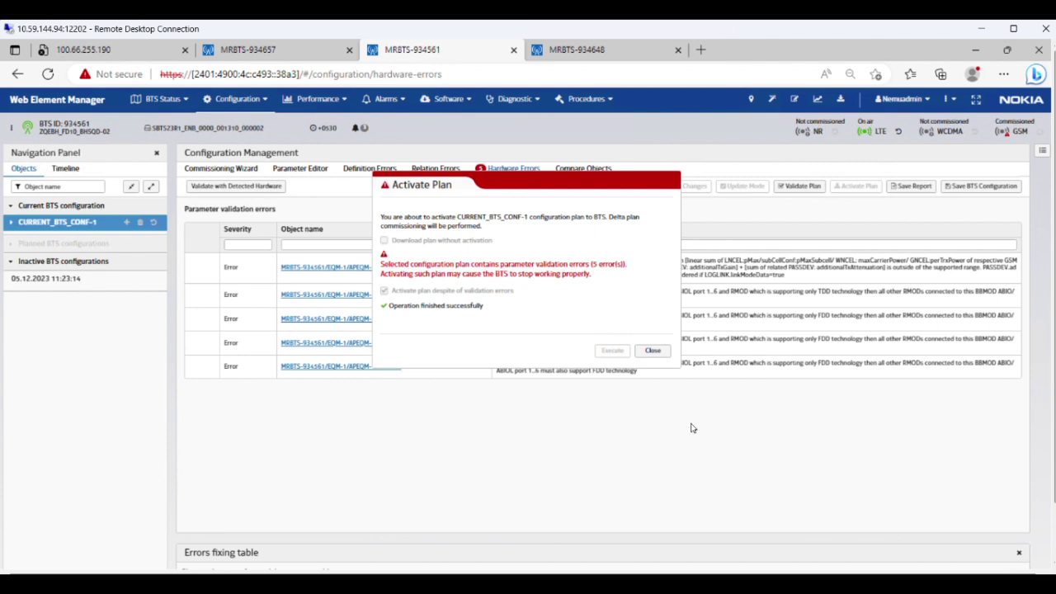
click(652, 352)
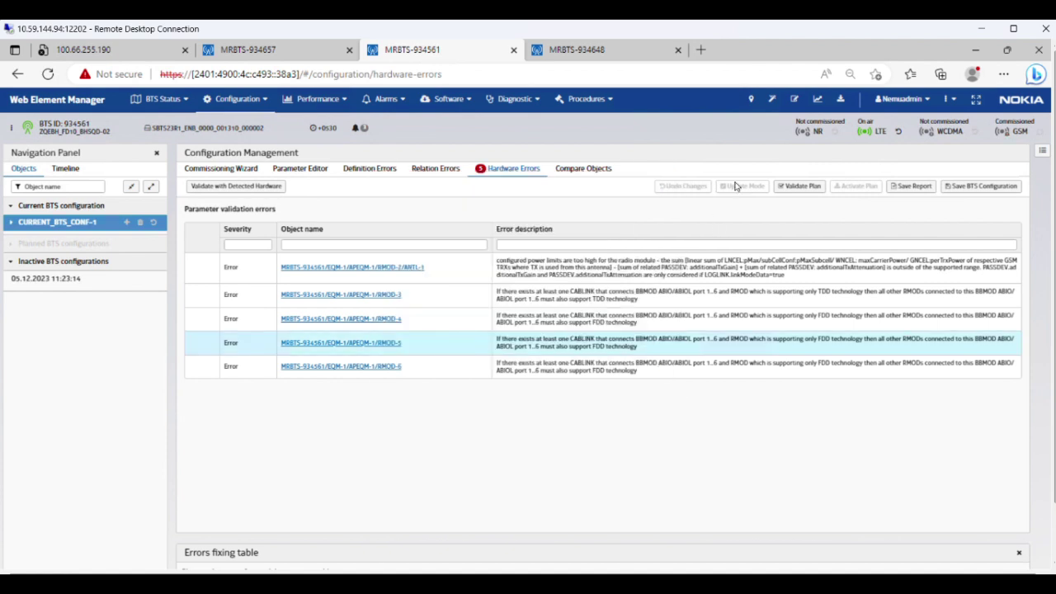
Step: Open the BTS site view and read the alarm details on the FXED radio module RMOD-2
click(751, 99)
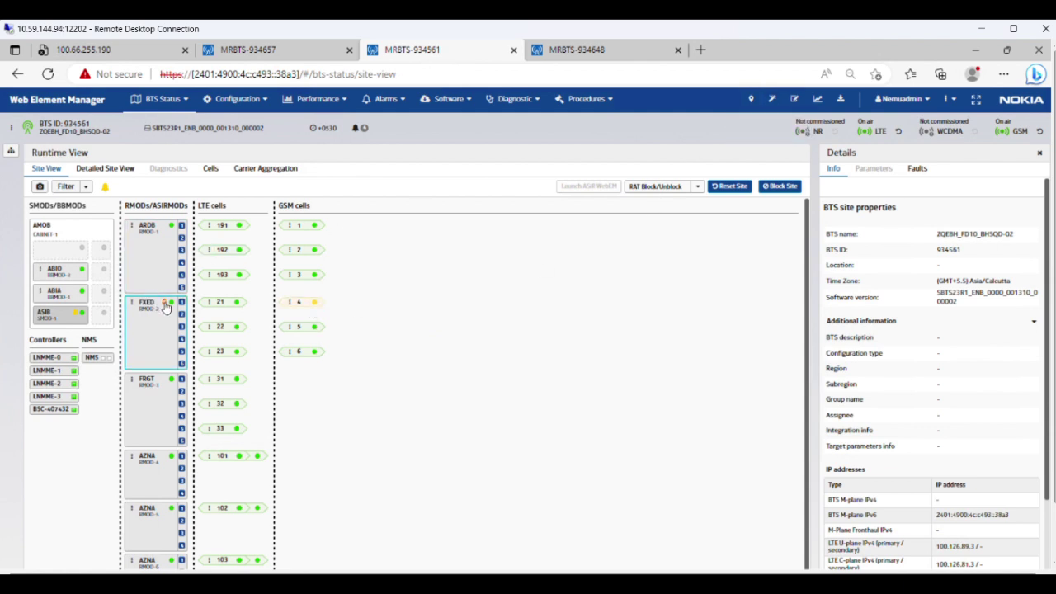
mouse_move(164, 307)
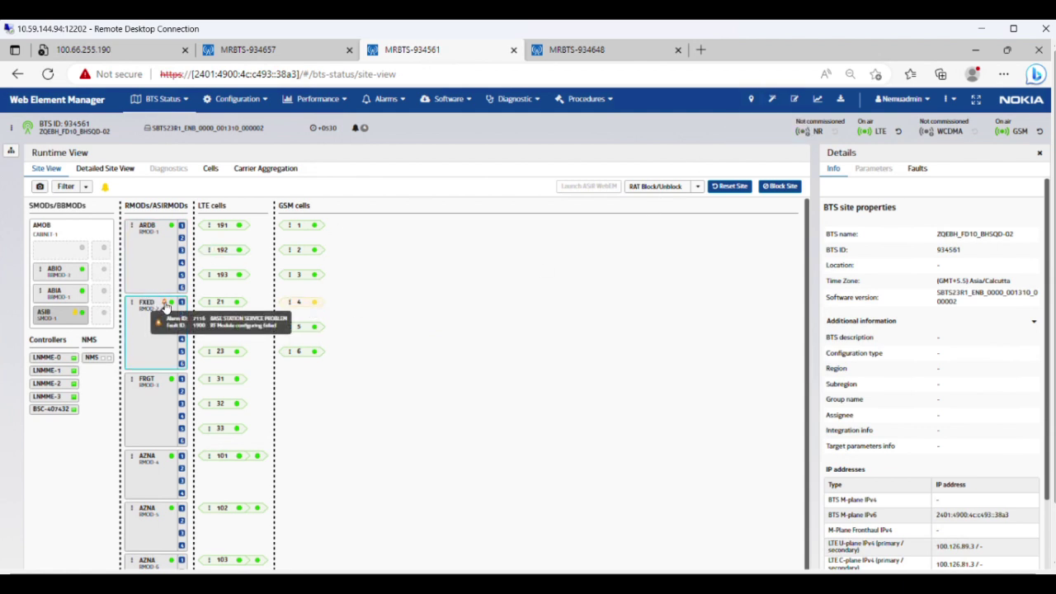
Step: Reopen the commissioning wizard and go to the LTE FDD cell carriers configuration
click(773, 100)
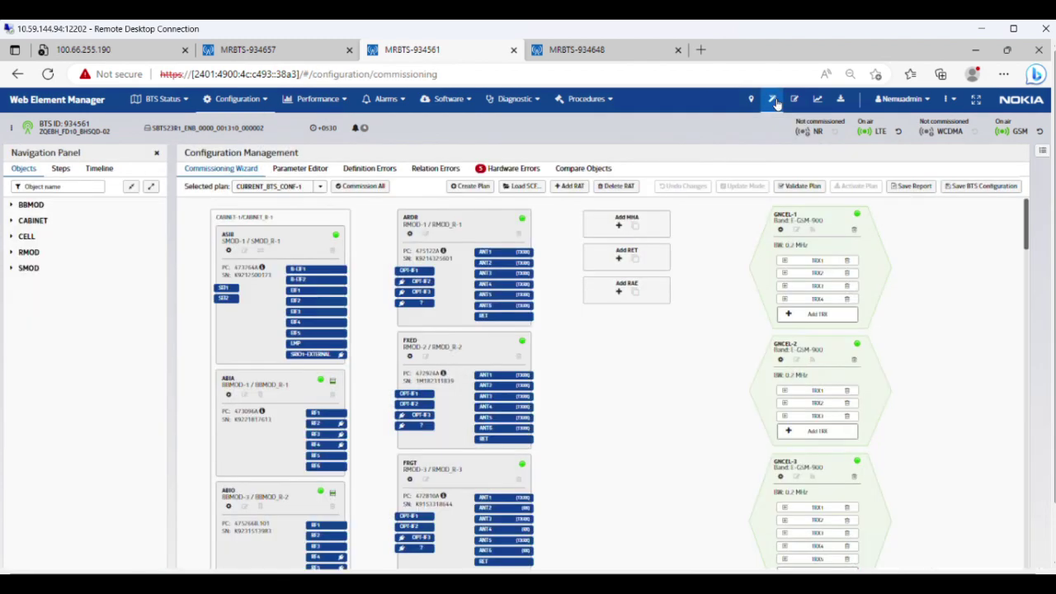
click(781, 361)
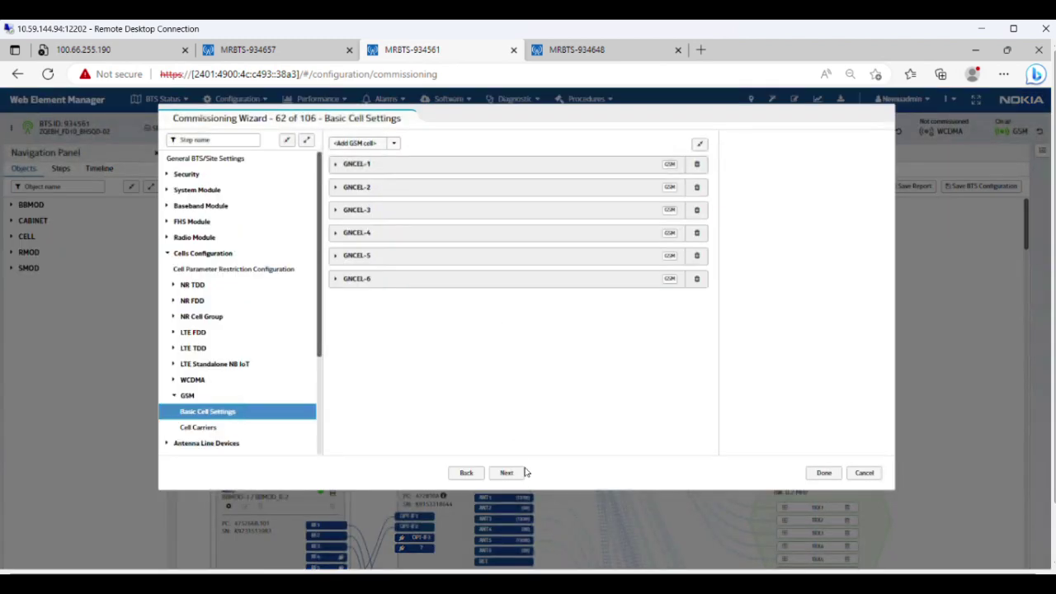
double_click(506, 473)
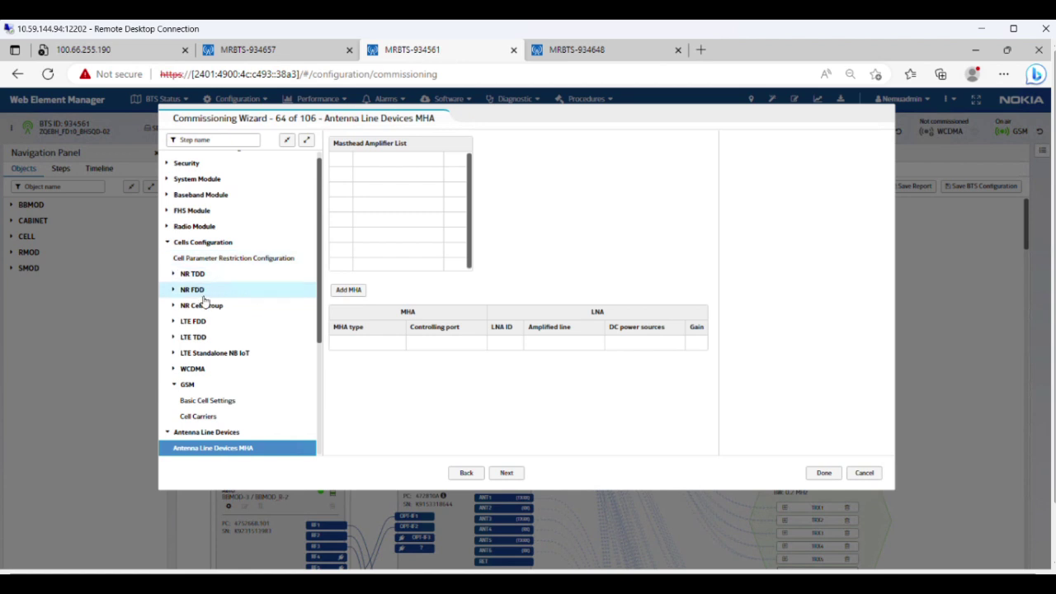
click(193, 337)
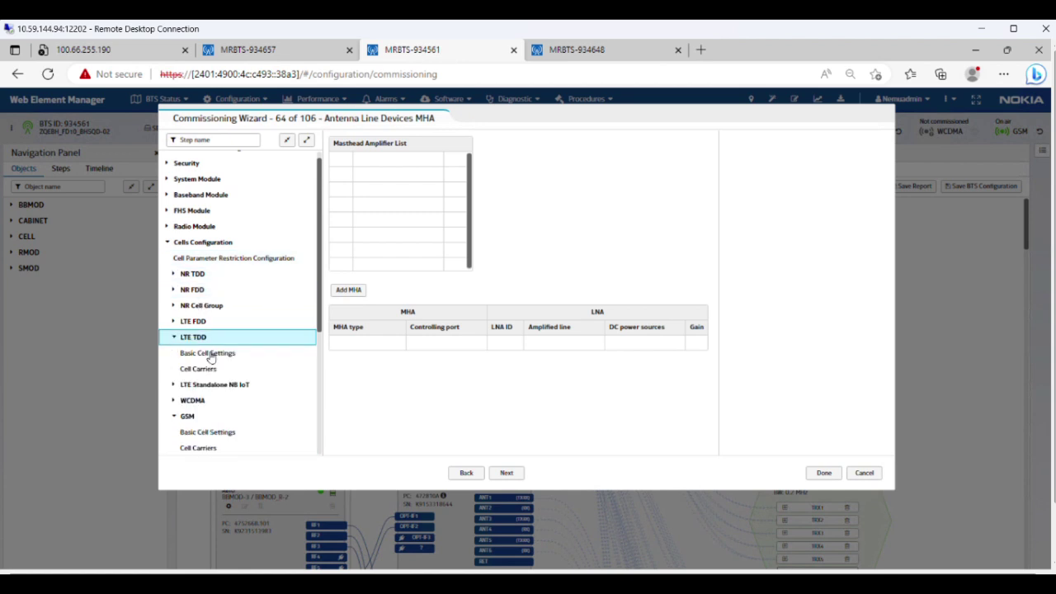
click(207, 353)
click(227, 321)
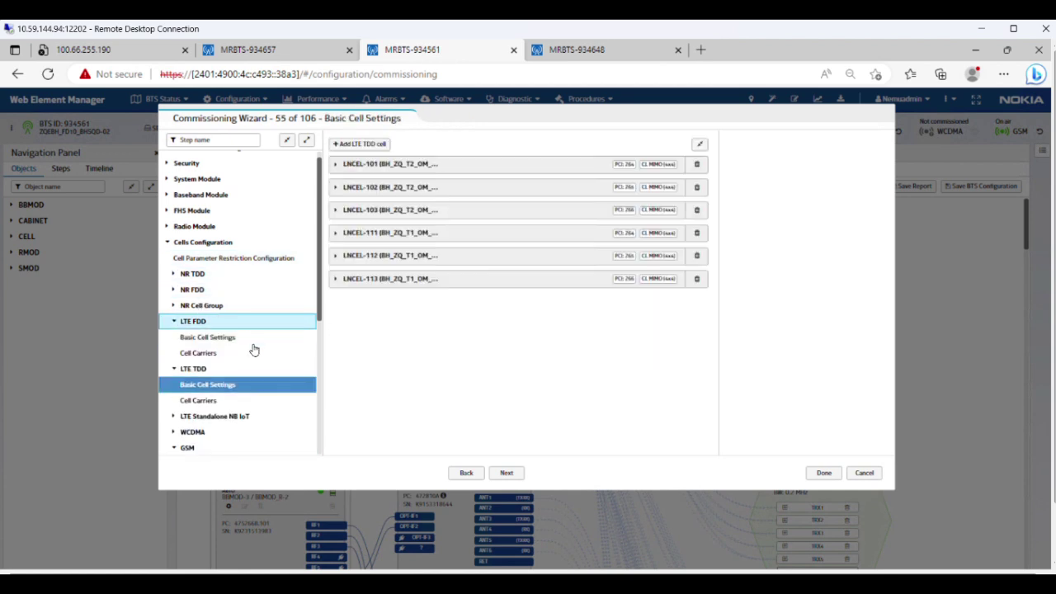
click(235, 354)
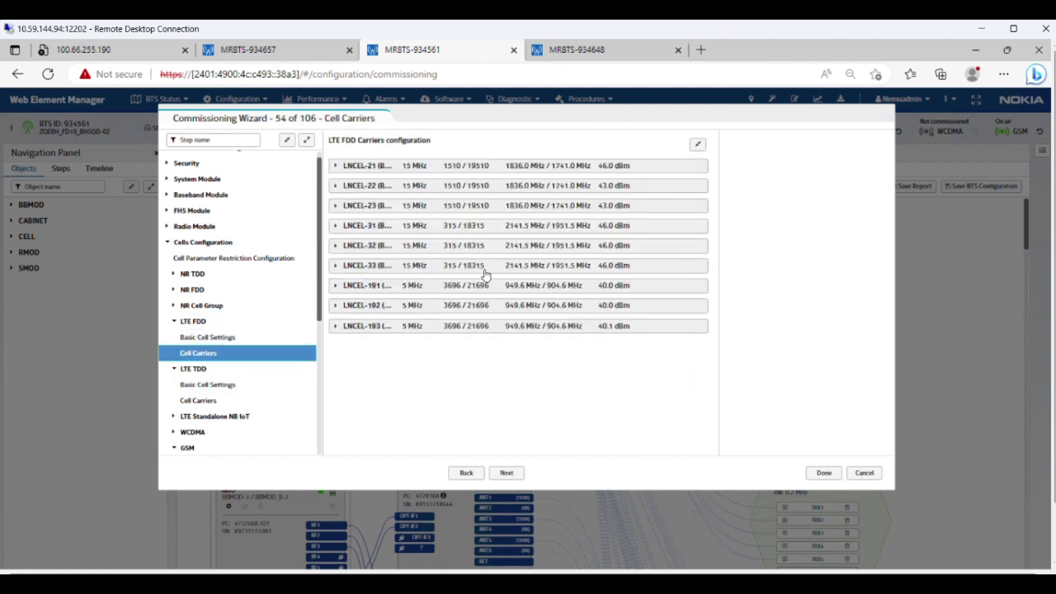
Step: Set the cell power of LNCEL-21 to 43.0 dBm and finish the commissioning wizard
click(591, 167)
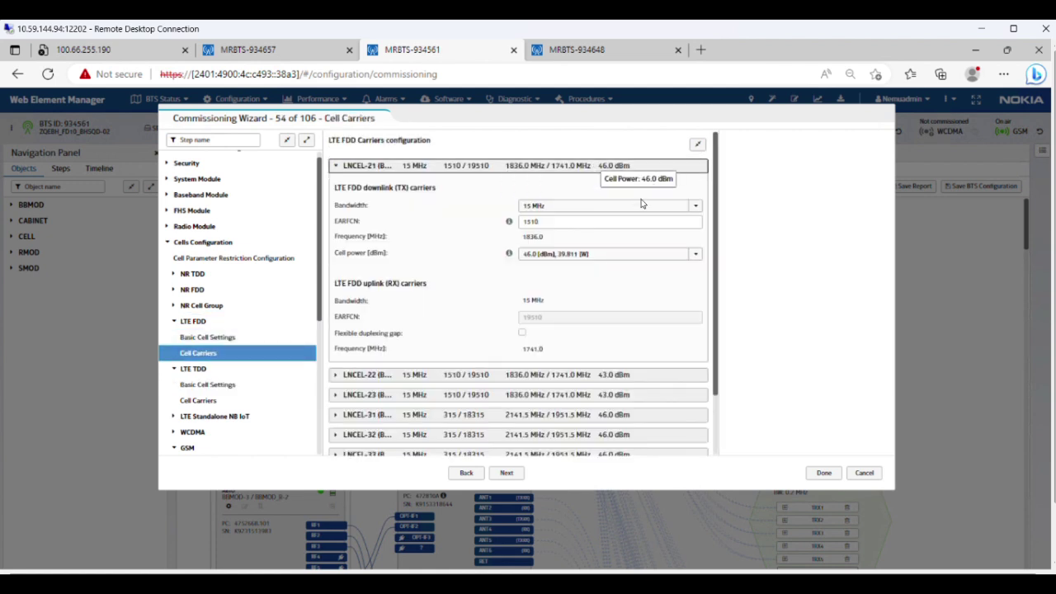
click(540, 257)
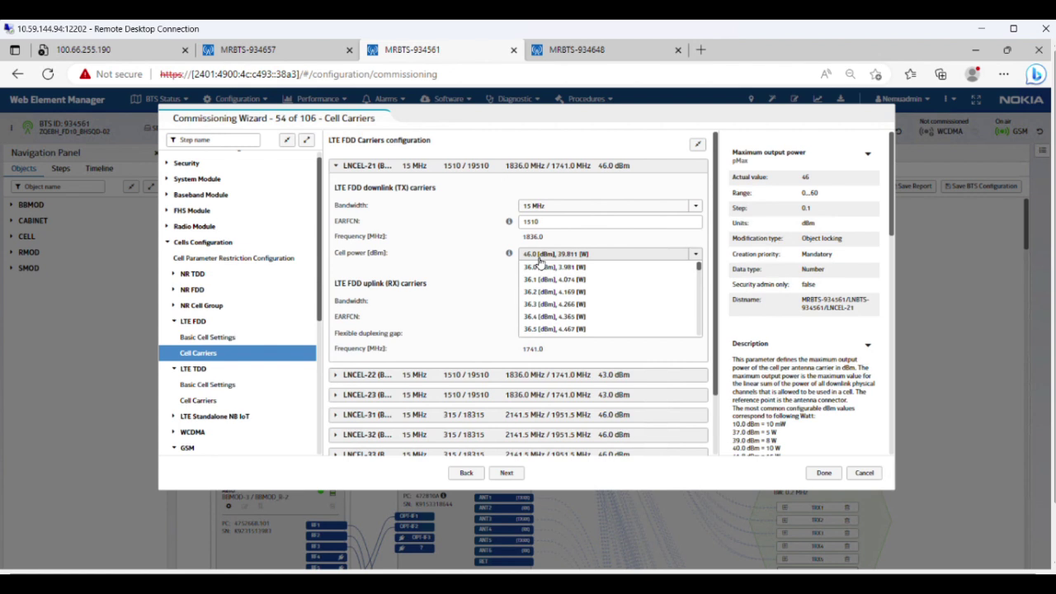
scroll(558, 301, down, 3)
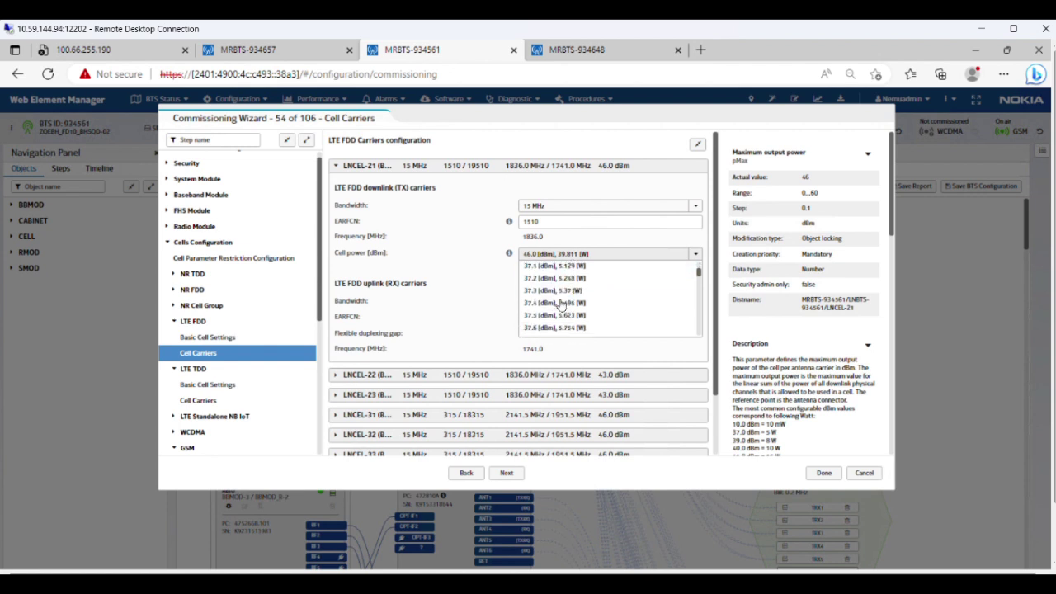
scroll(560, 304, down, 5)
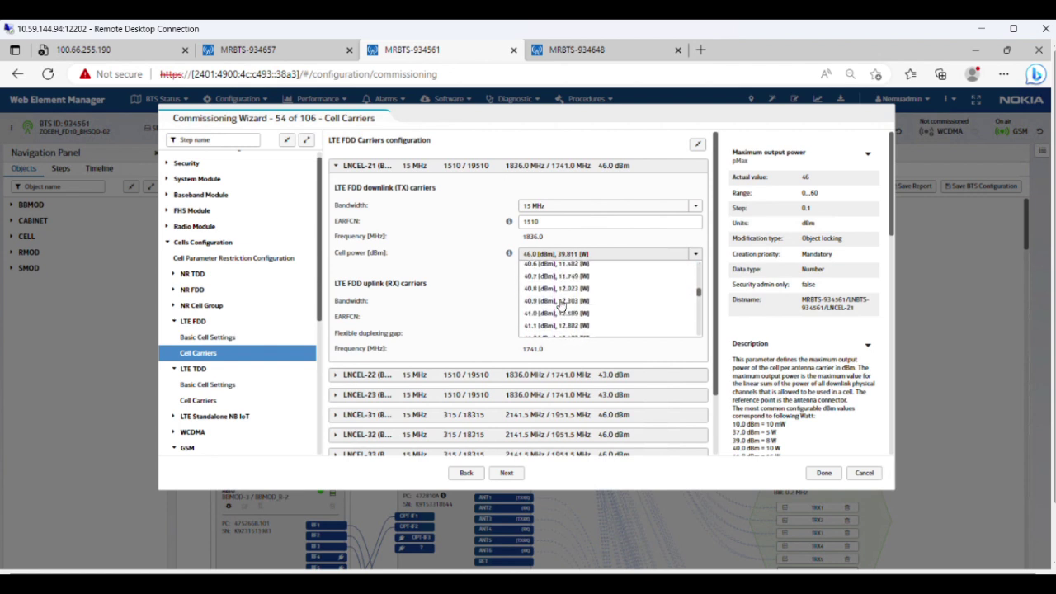
scroll(560, 304, down, 3)
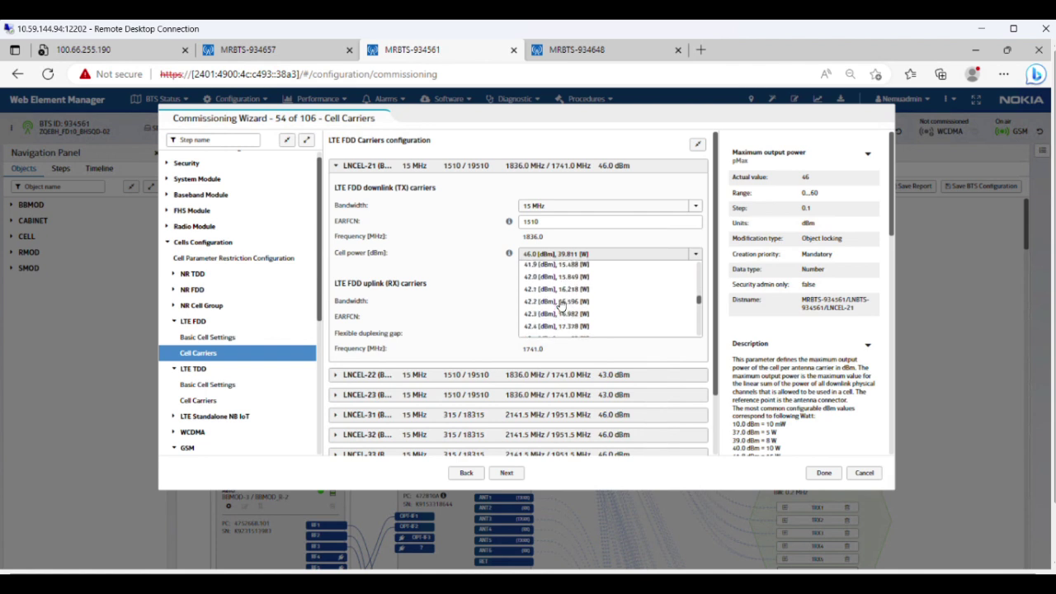
scroll(560, 304, down, 3)
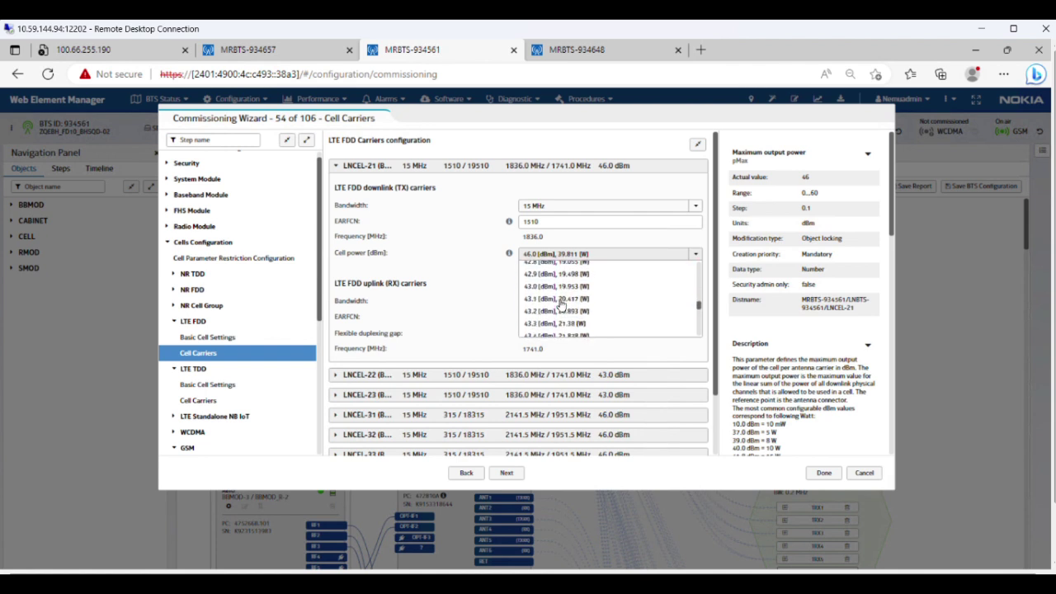
click(561, 286)
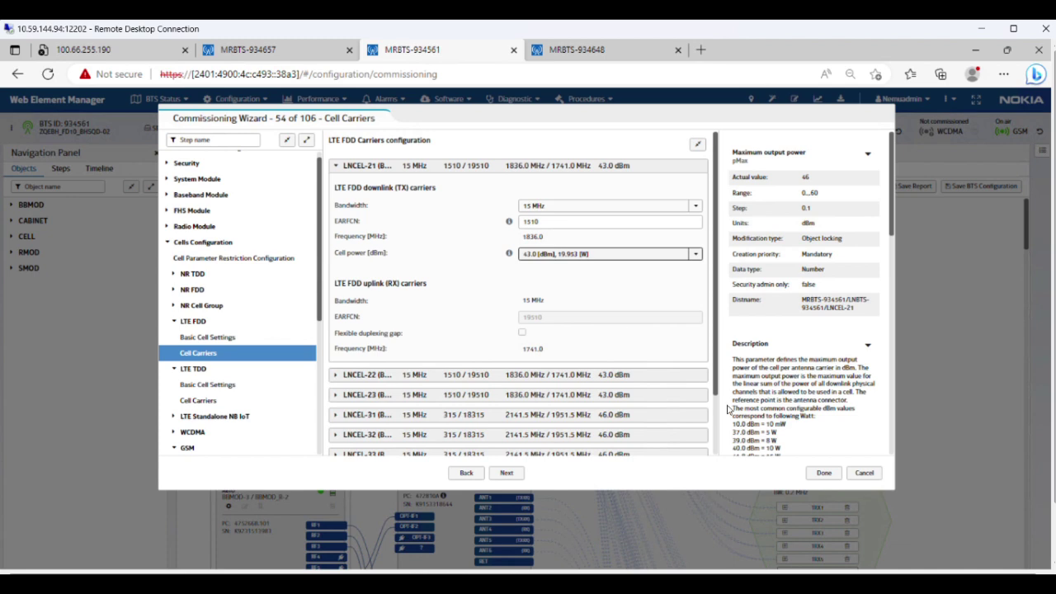
click(824, 473)
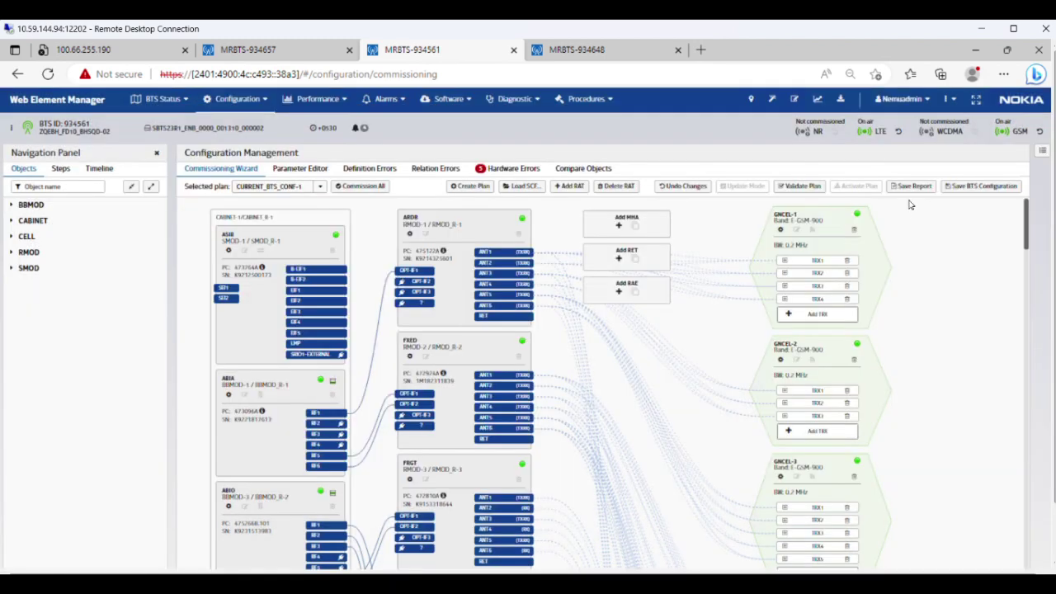
Step: Validate the CURRENT_BTS_CONF-1 plan and activate it on the BTS despite the validation errors, closing the activation dialog
click(806, 187)
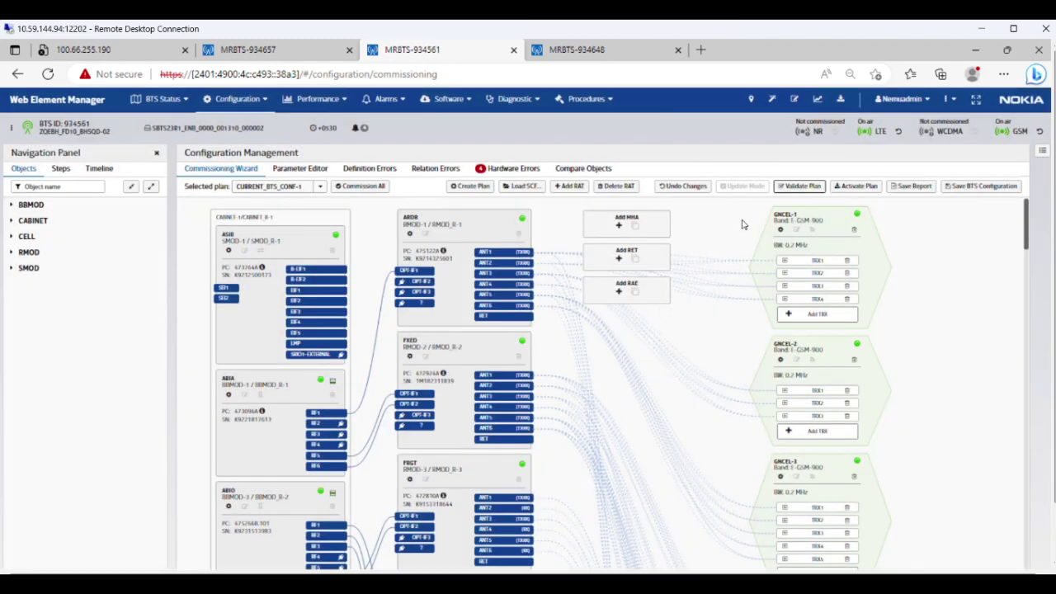
click(849, 186)
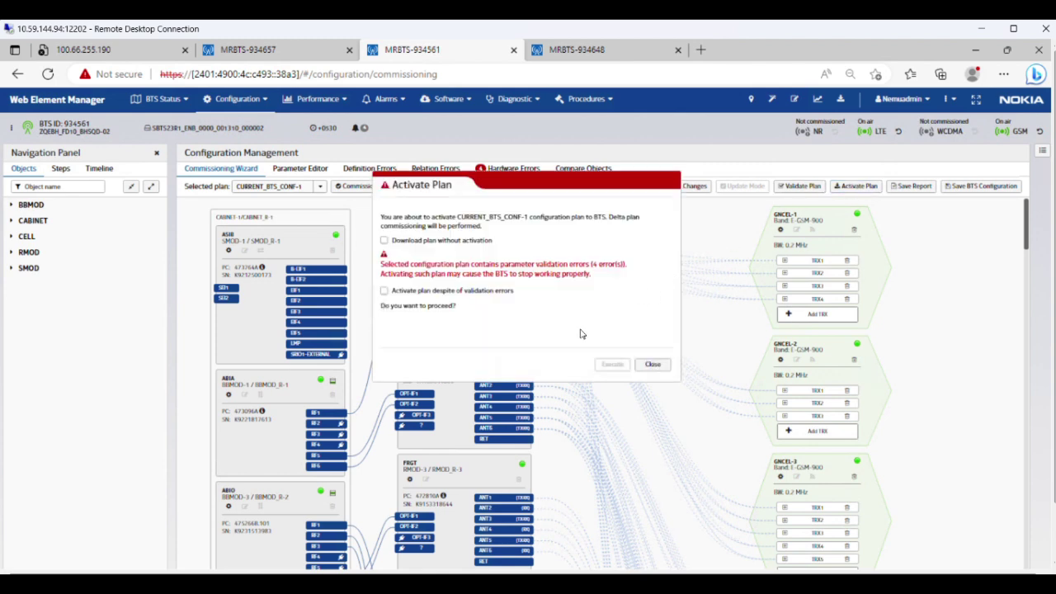
click(465, 295)
click(612, 368)
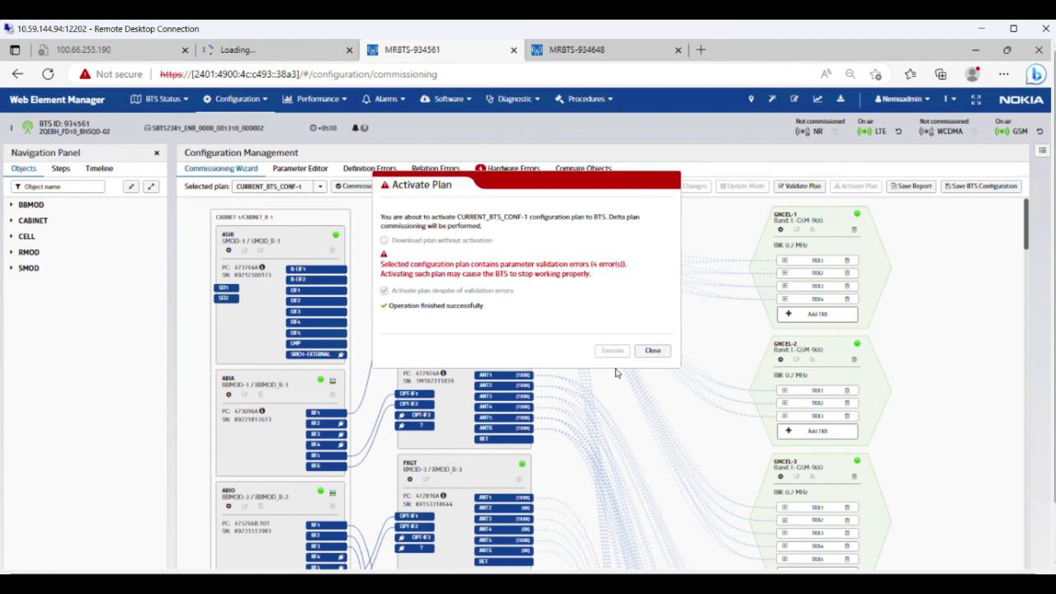
click(654, 350)
Step: Check the radio modules and cells in the BTS site view and review the list of active alarms
click(752, 99)
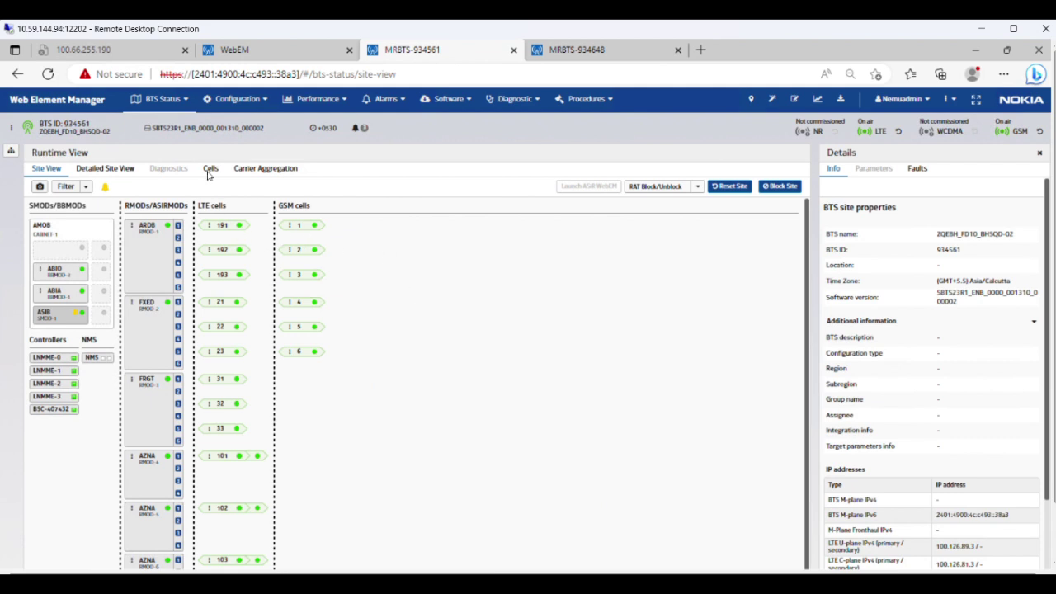
click(356, 130)
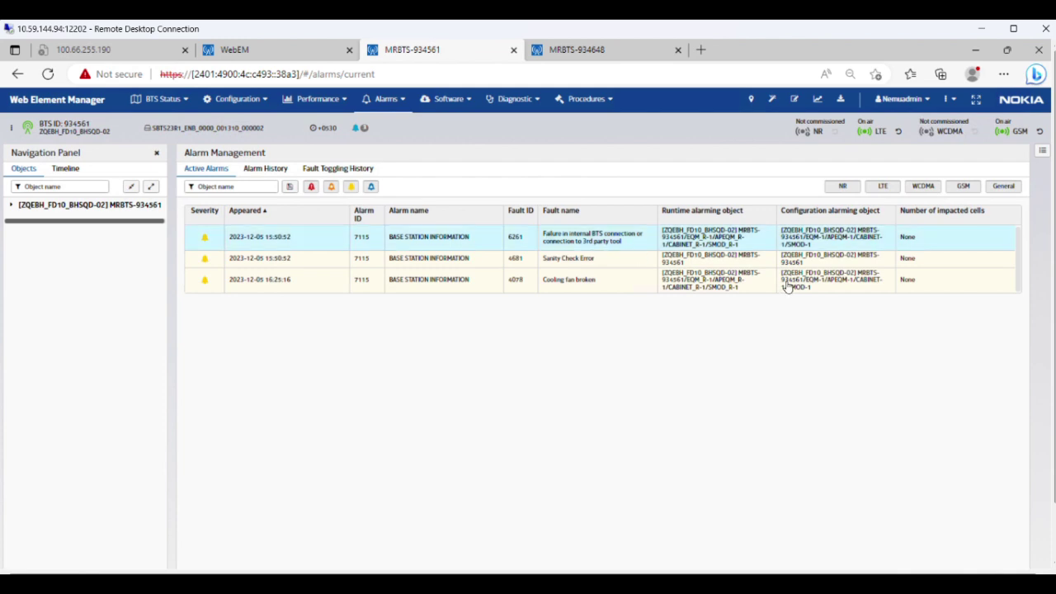